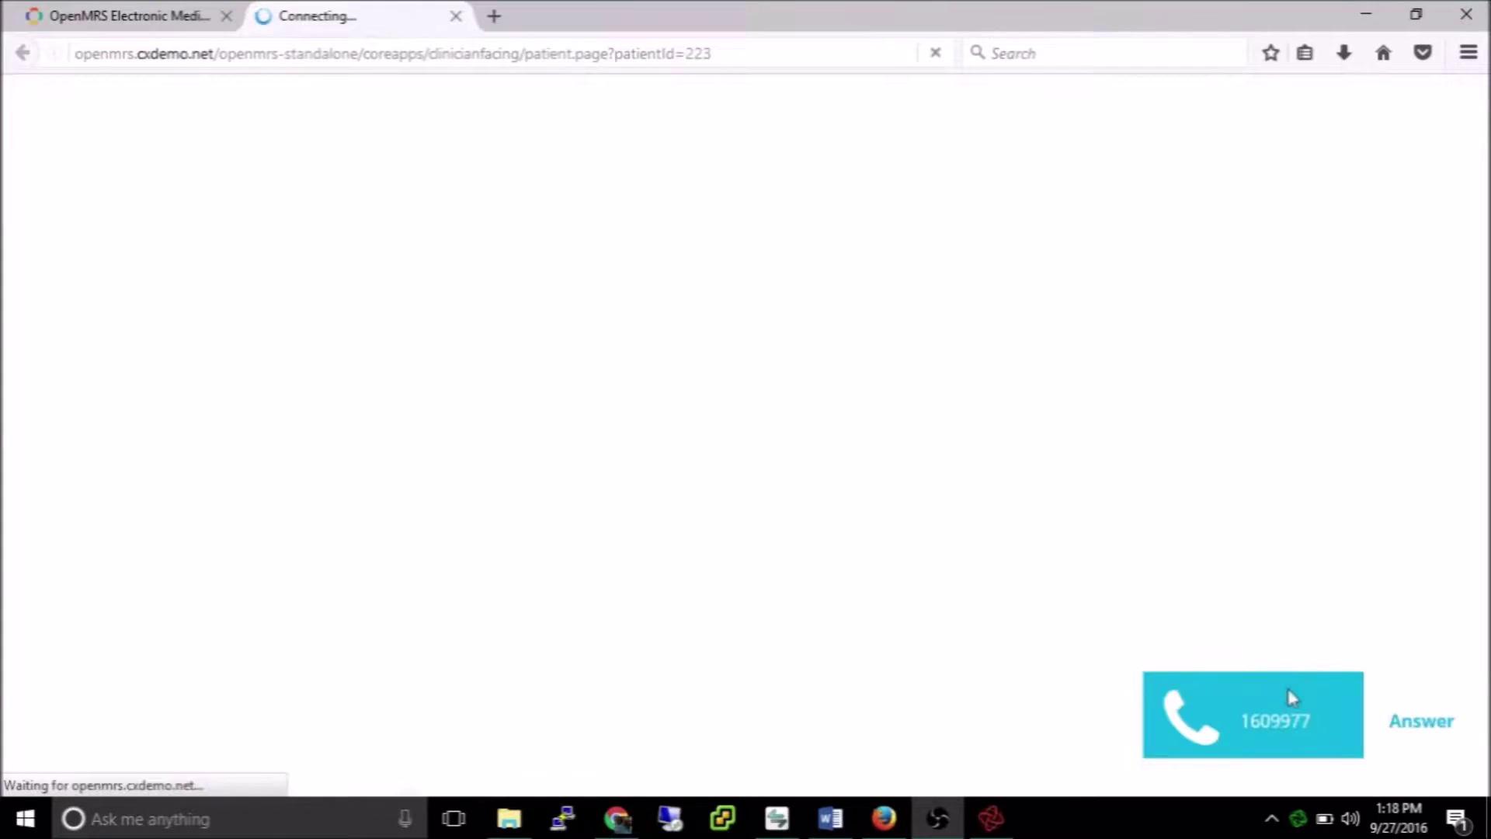
Step: Answer the incoming call, then start scheduling an appointment for the caller's patient
left_click(1291, 699)
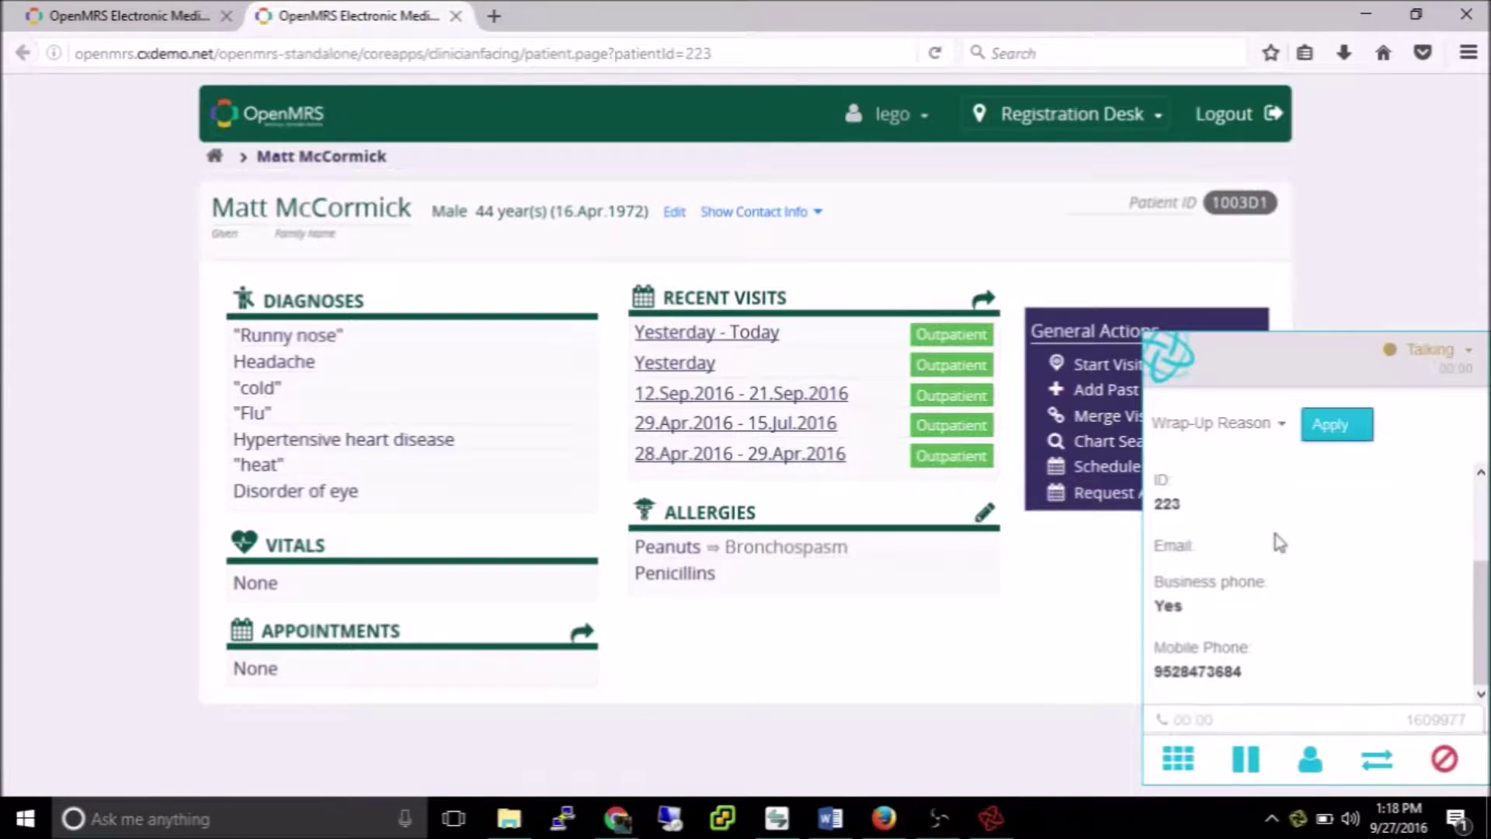
scroll(1270, 547, "up", 3)
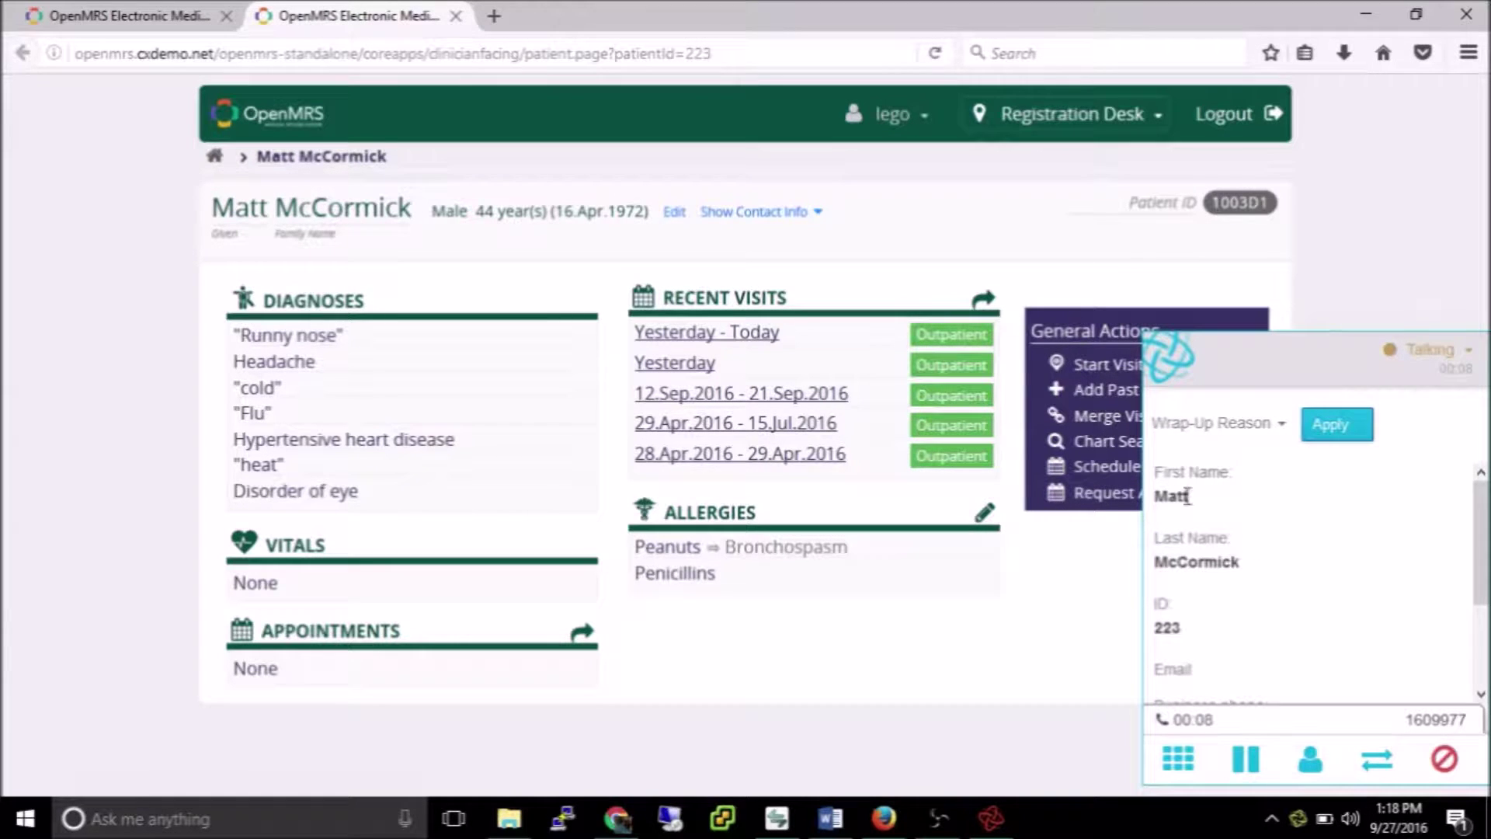
left_click(1148, 466)
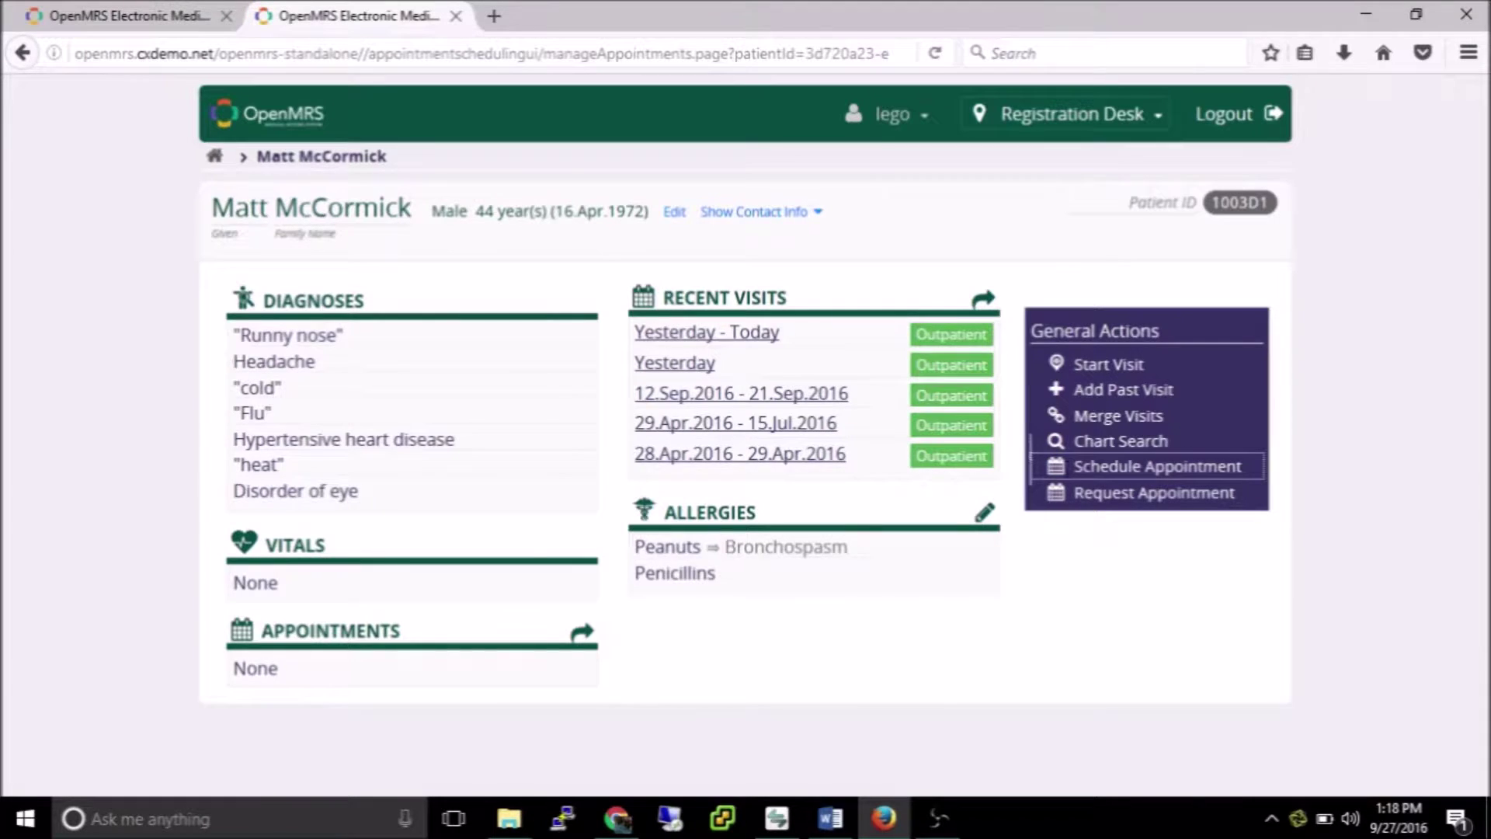
scroll(261, 652, "down", 2)
Step: Choose the General Medicine service and select today's 3:00–4:00 PM time block
left_click(303, 673)
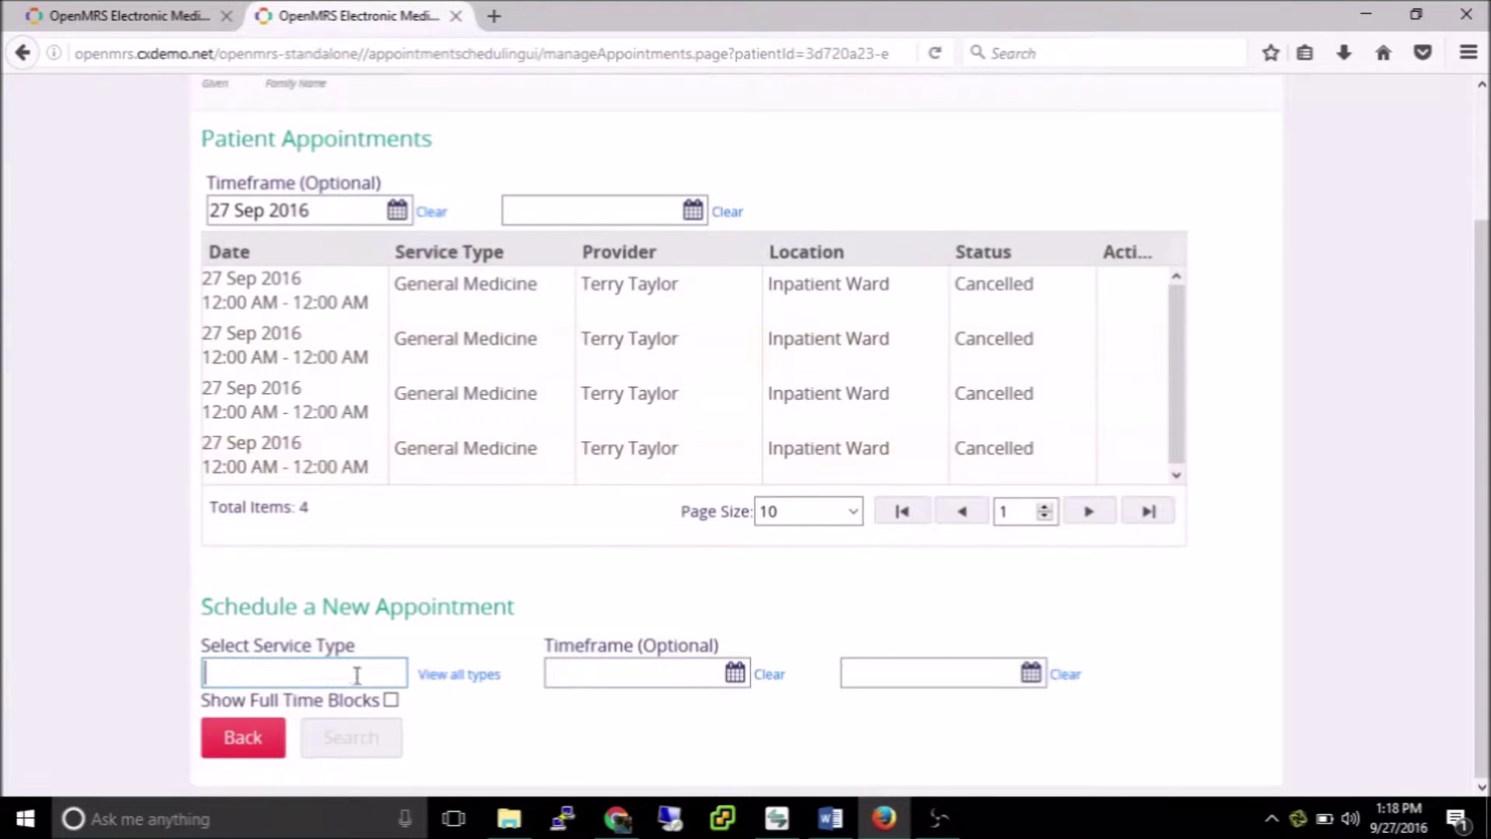
left_click(458, 673)
left_click(303, 754)
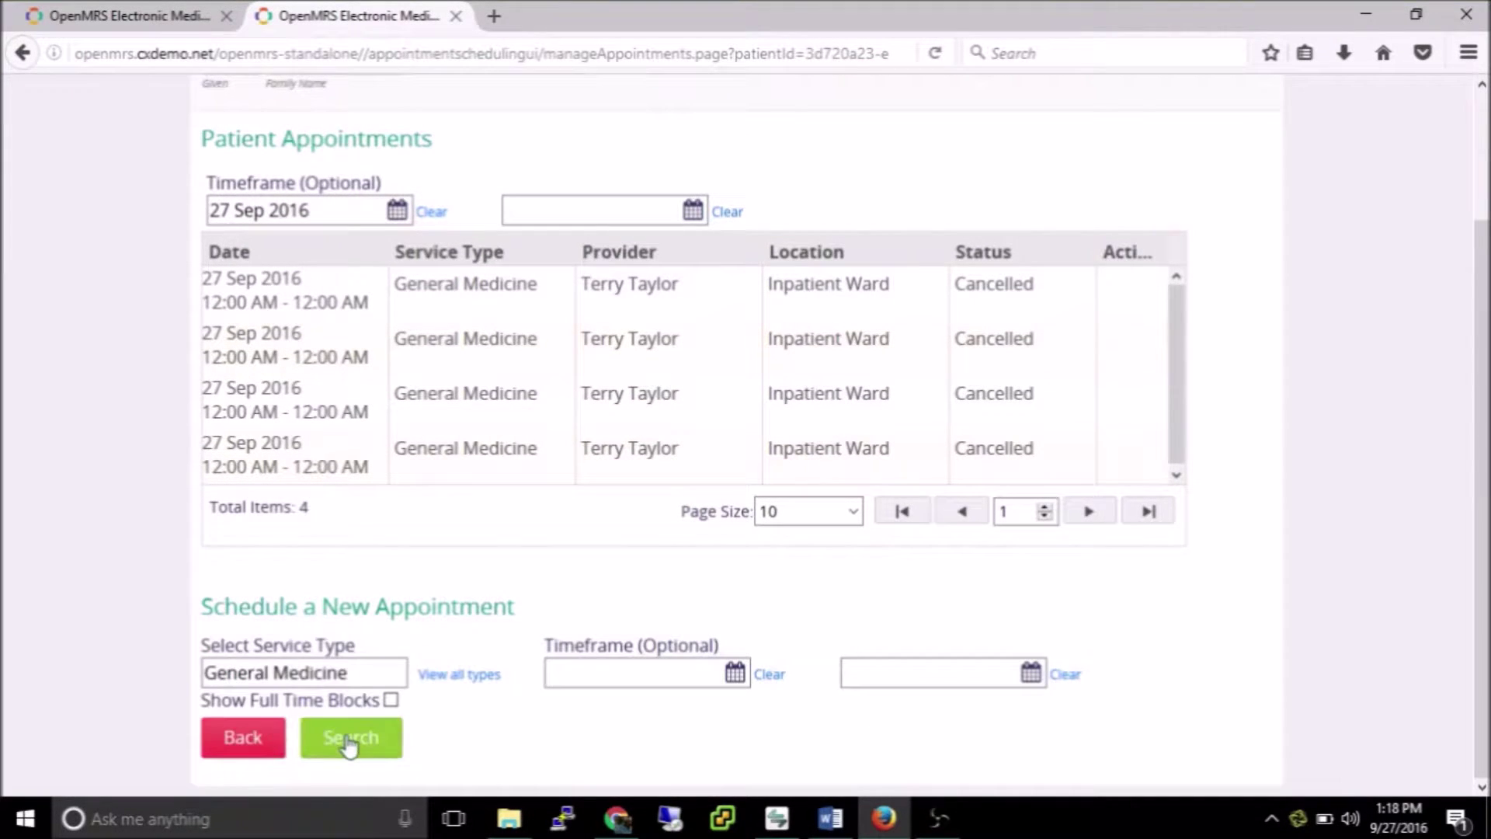
left_click(351, 739)
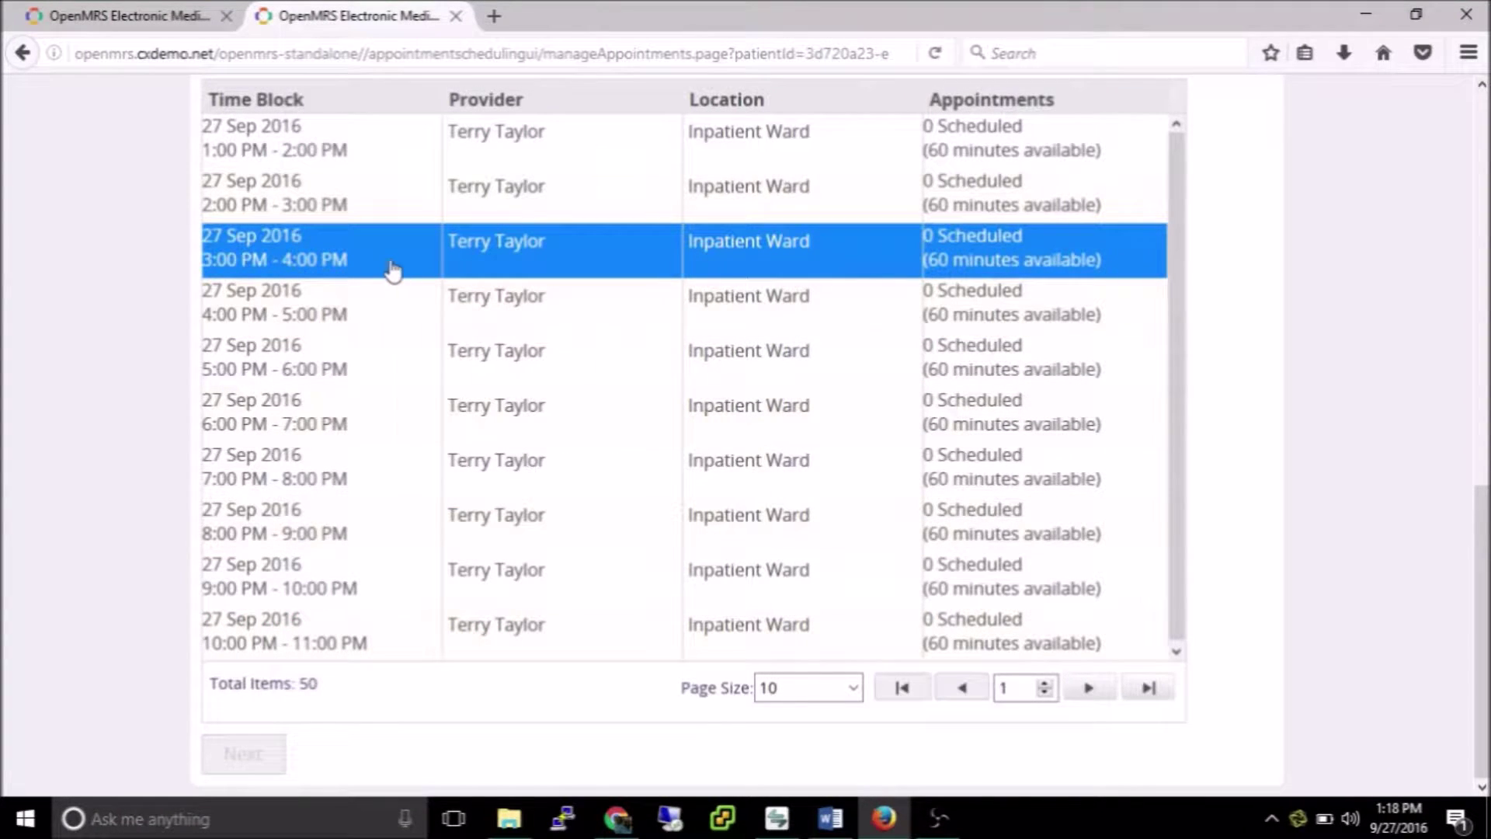
left_click(569, 268)
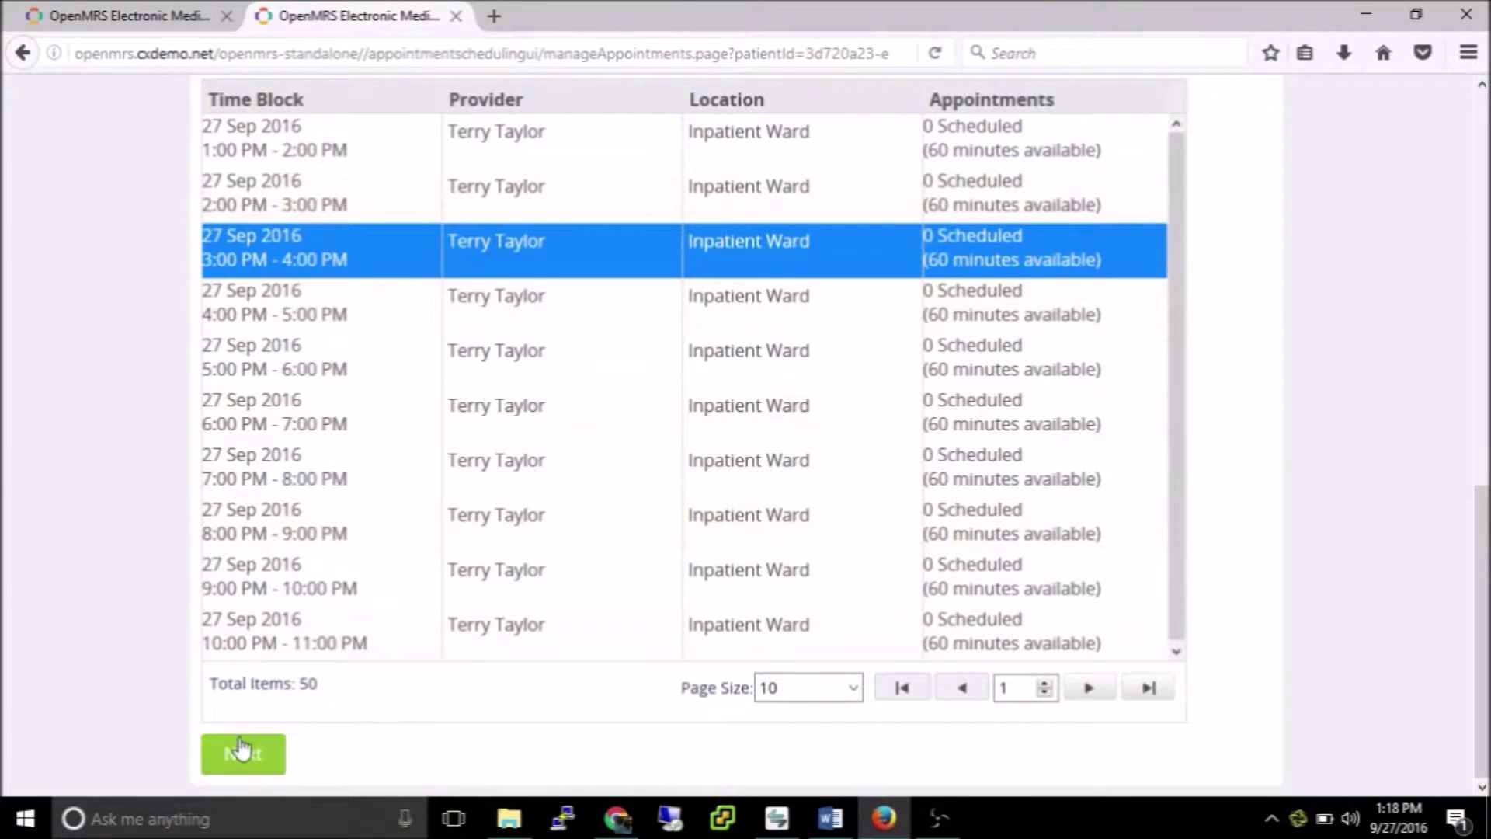
Step: Note cold, runny nose and headaches on the appointment and save it
left_click(244, 747)
left_click(543, 499)
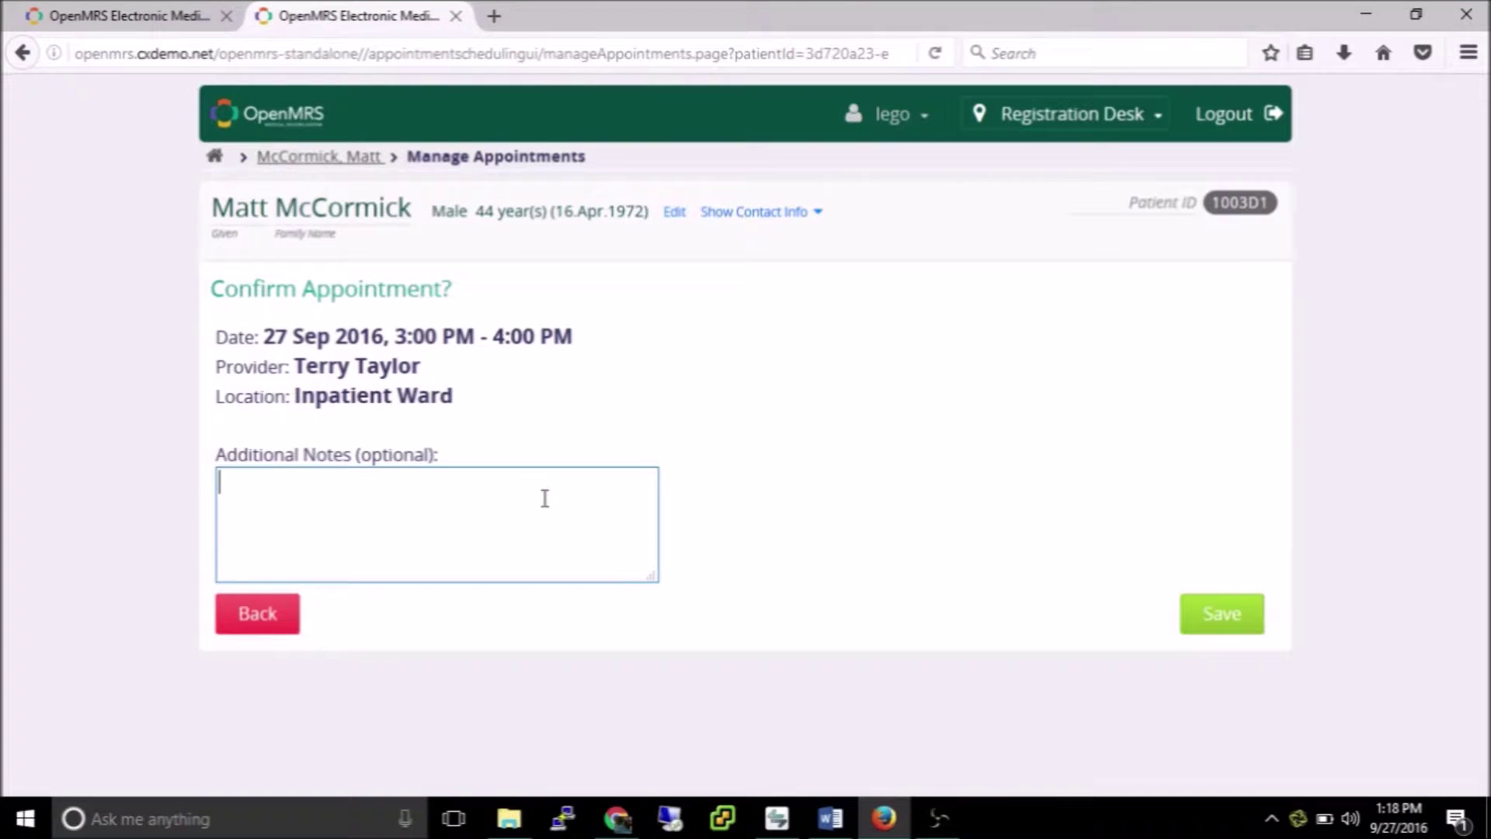
type("Cold, Runn y")
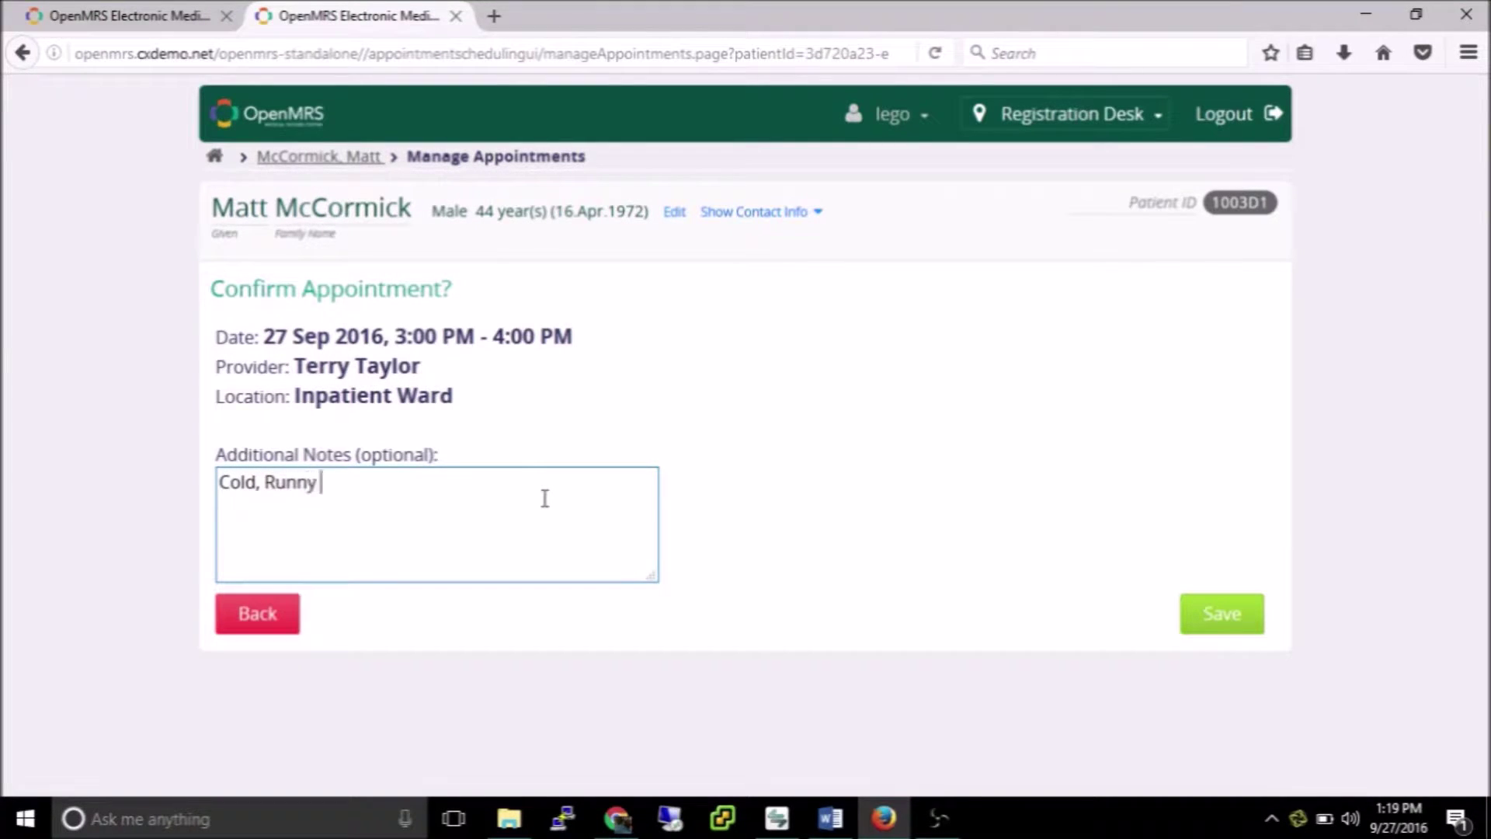
type(" nose,and head")
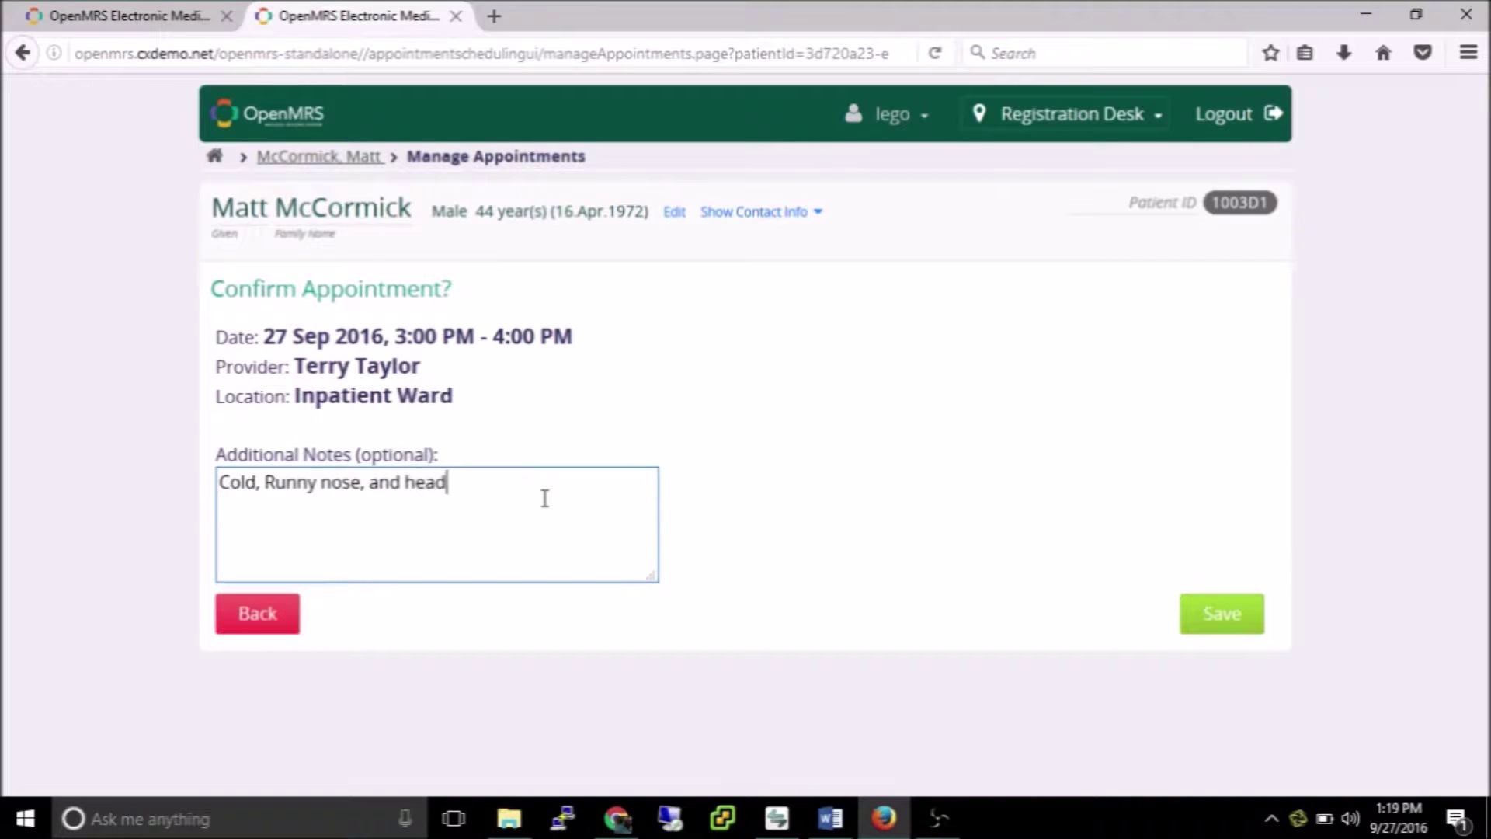
type("aches")
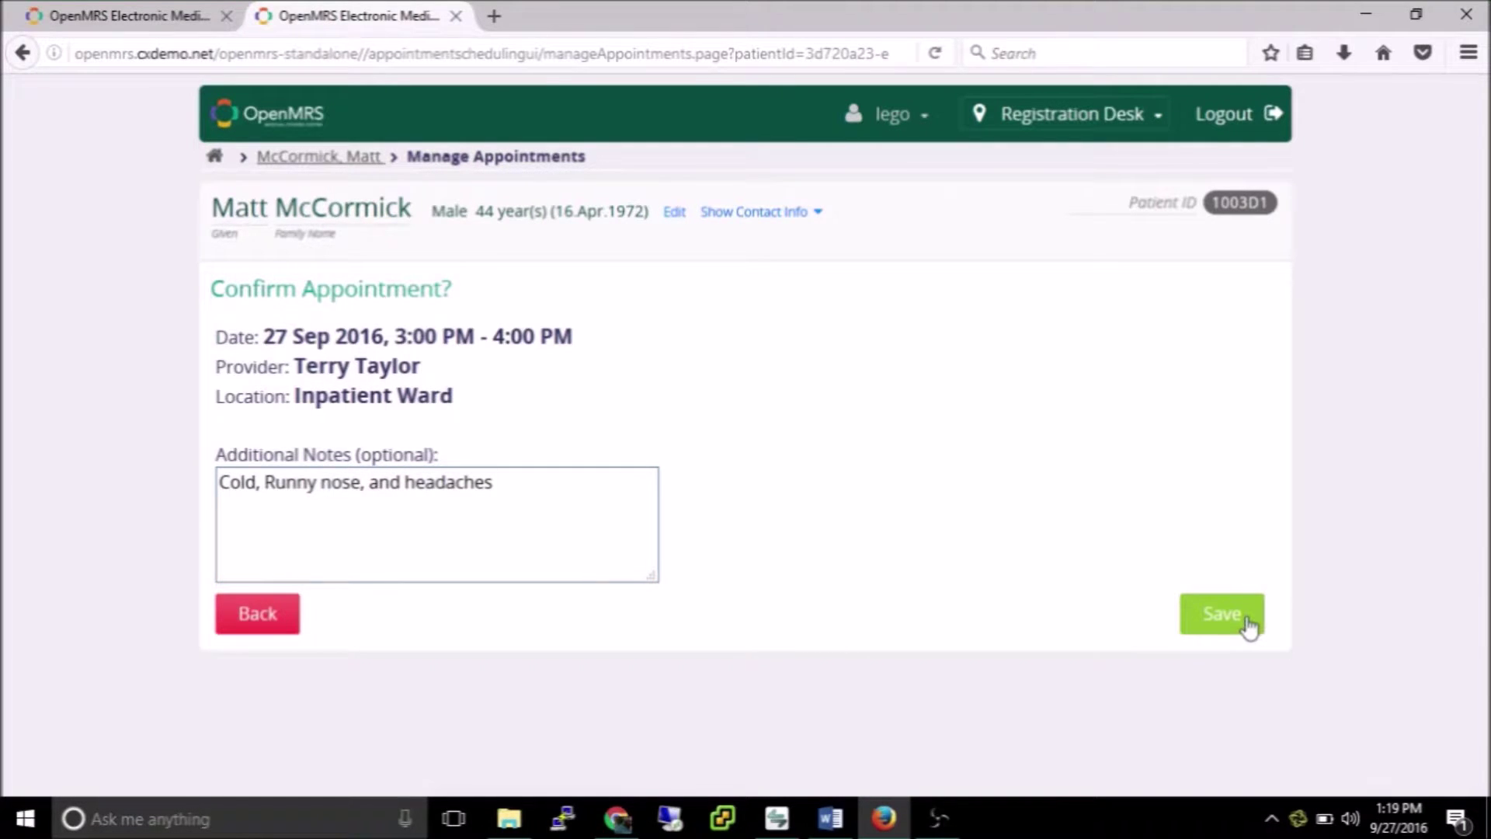
left_click(1249, 624)
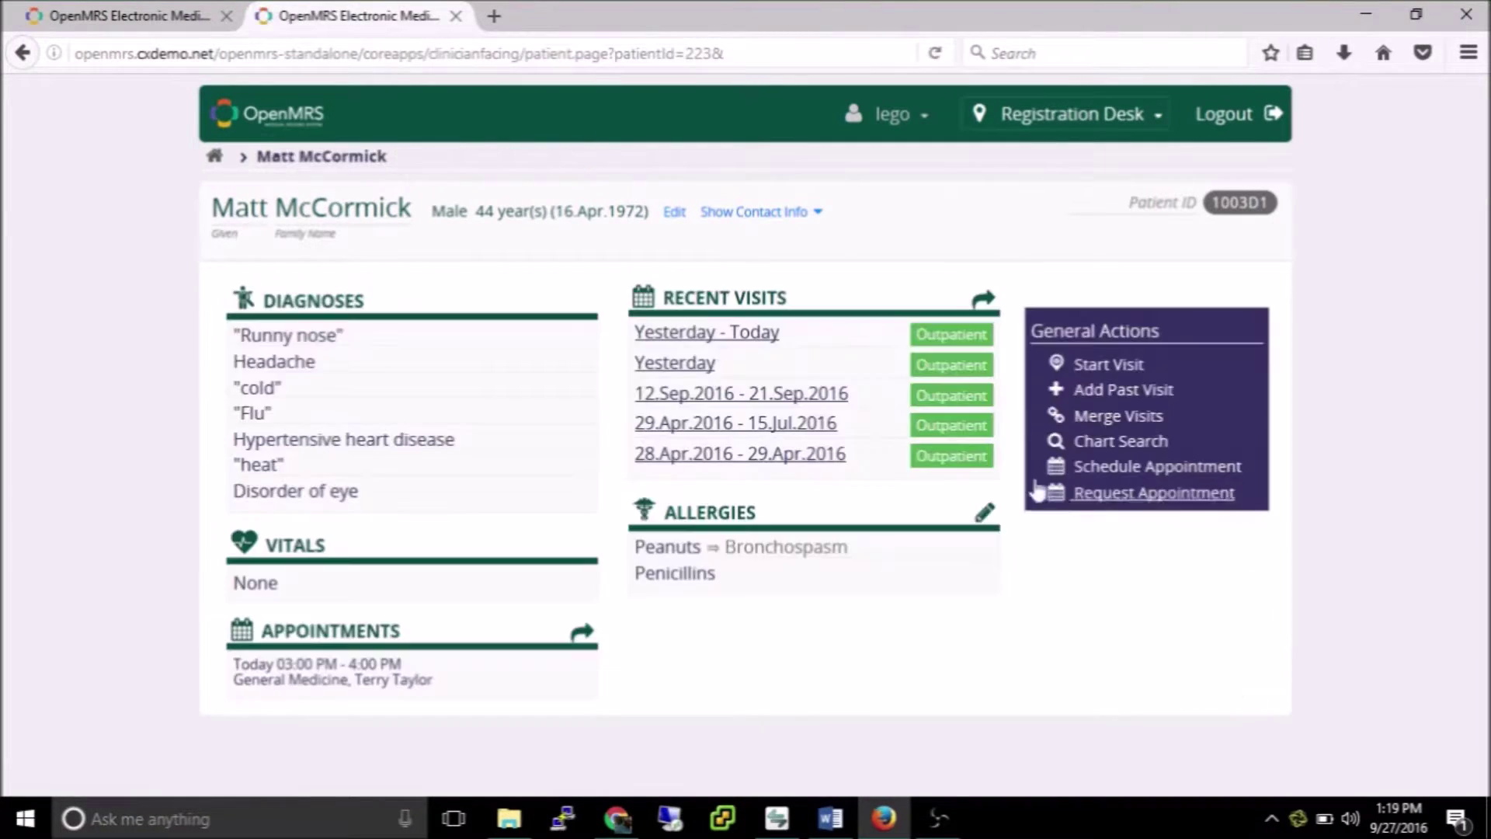
Step: Show the patient's address and phone number, check the caller details, and hang up
left_click(760, 211)
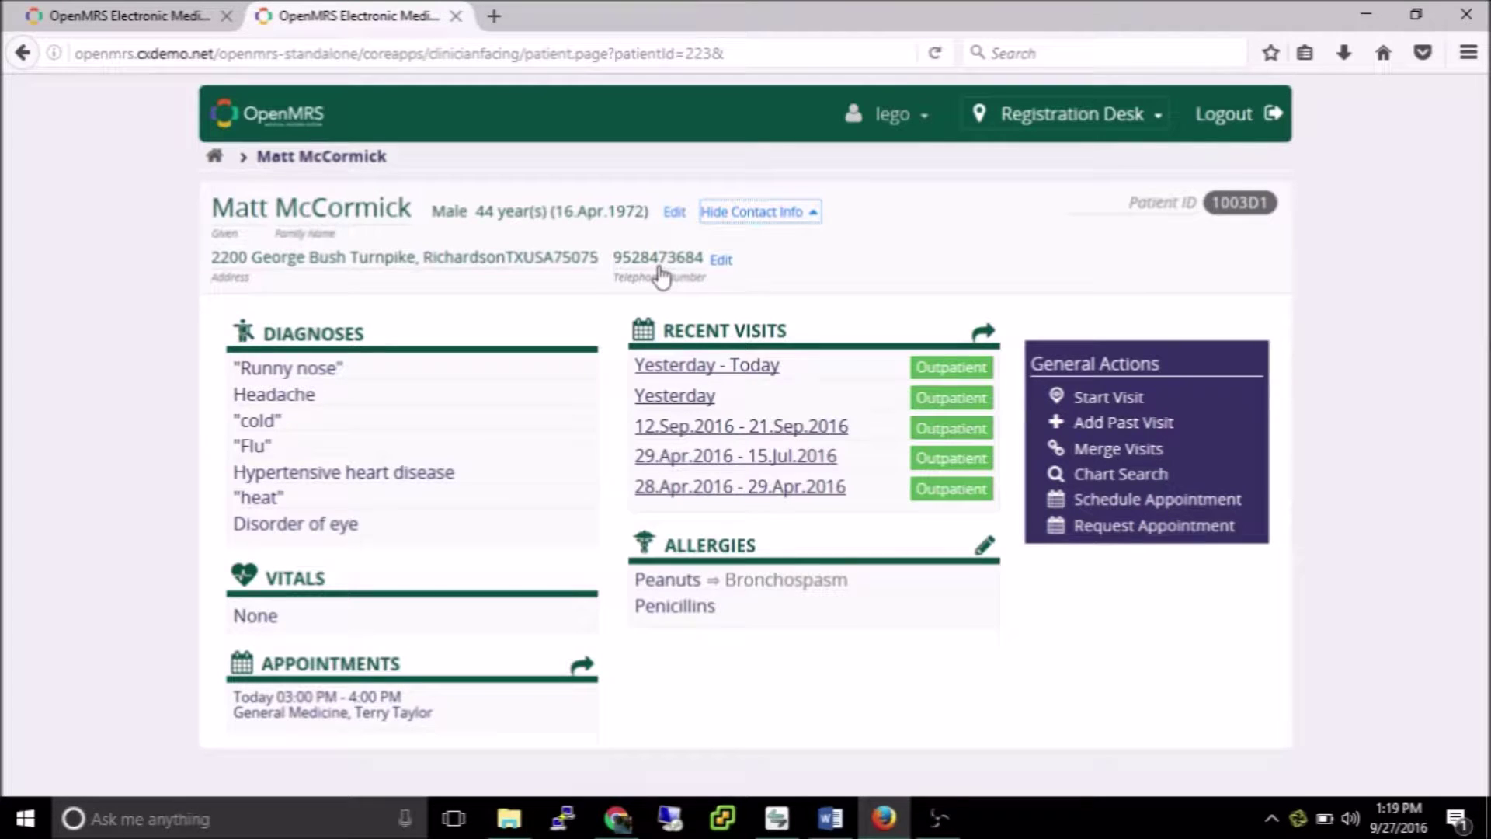
left_click(1299, 817)
scroll(1270, 641, "down", 2)
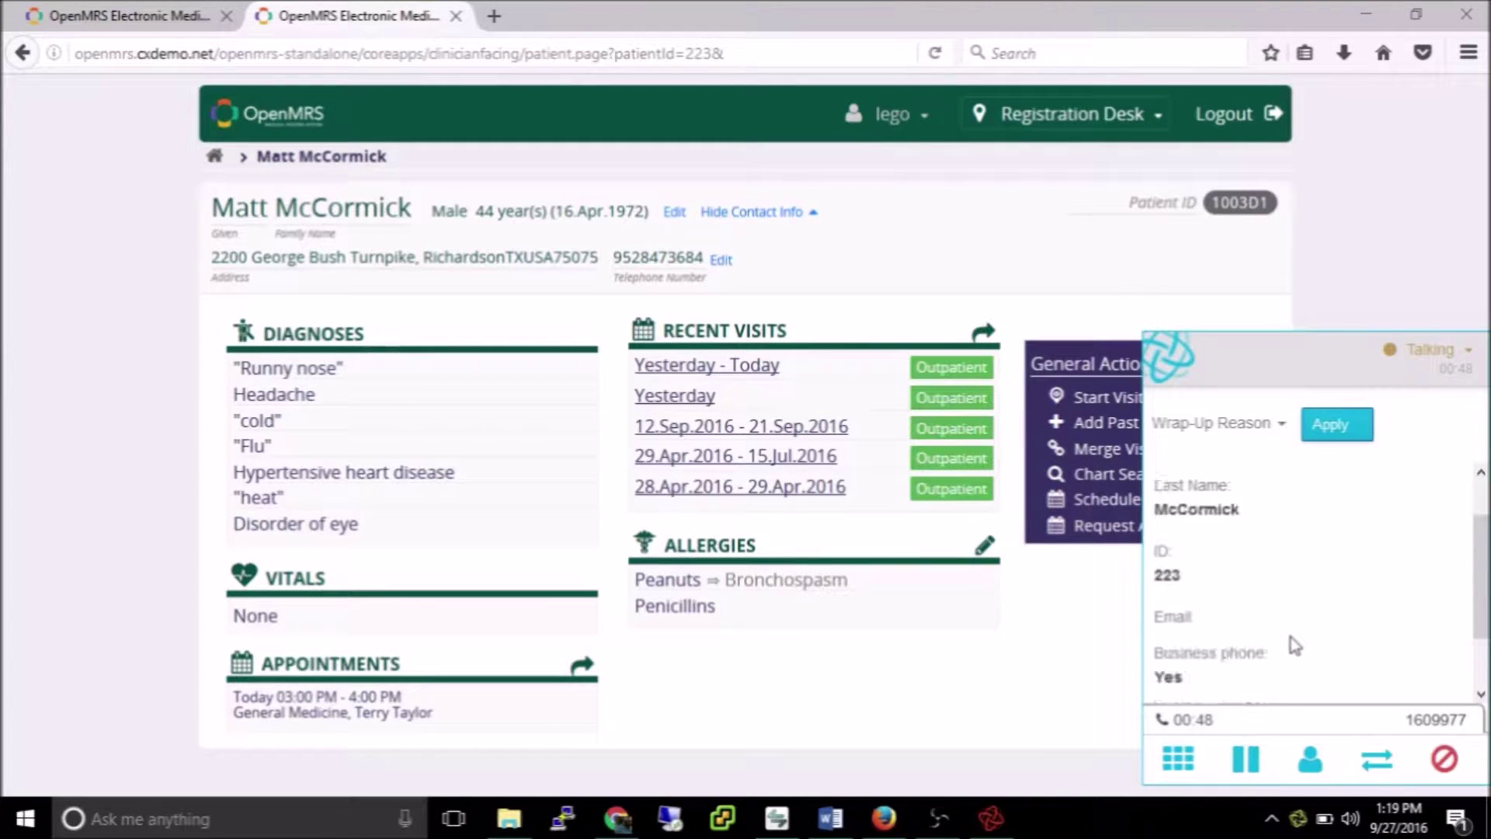
scroll(1288, 647, "down", 2)
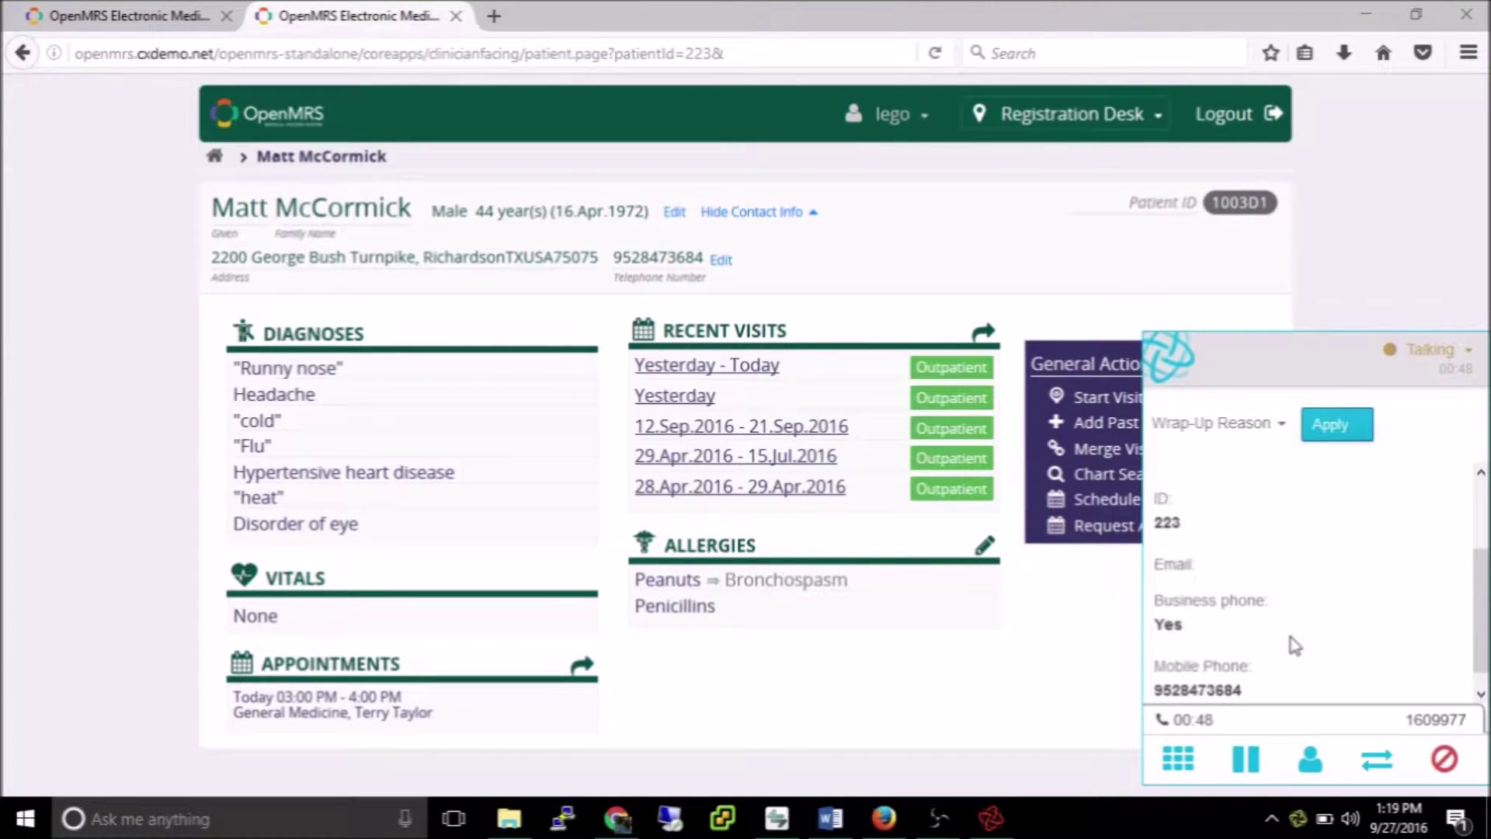
left_click(1445, 760)
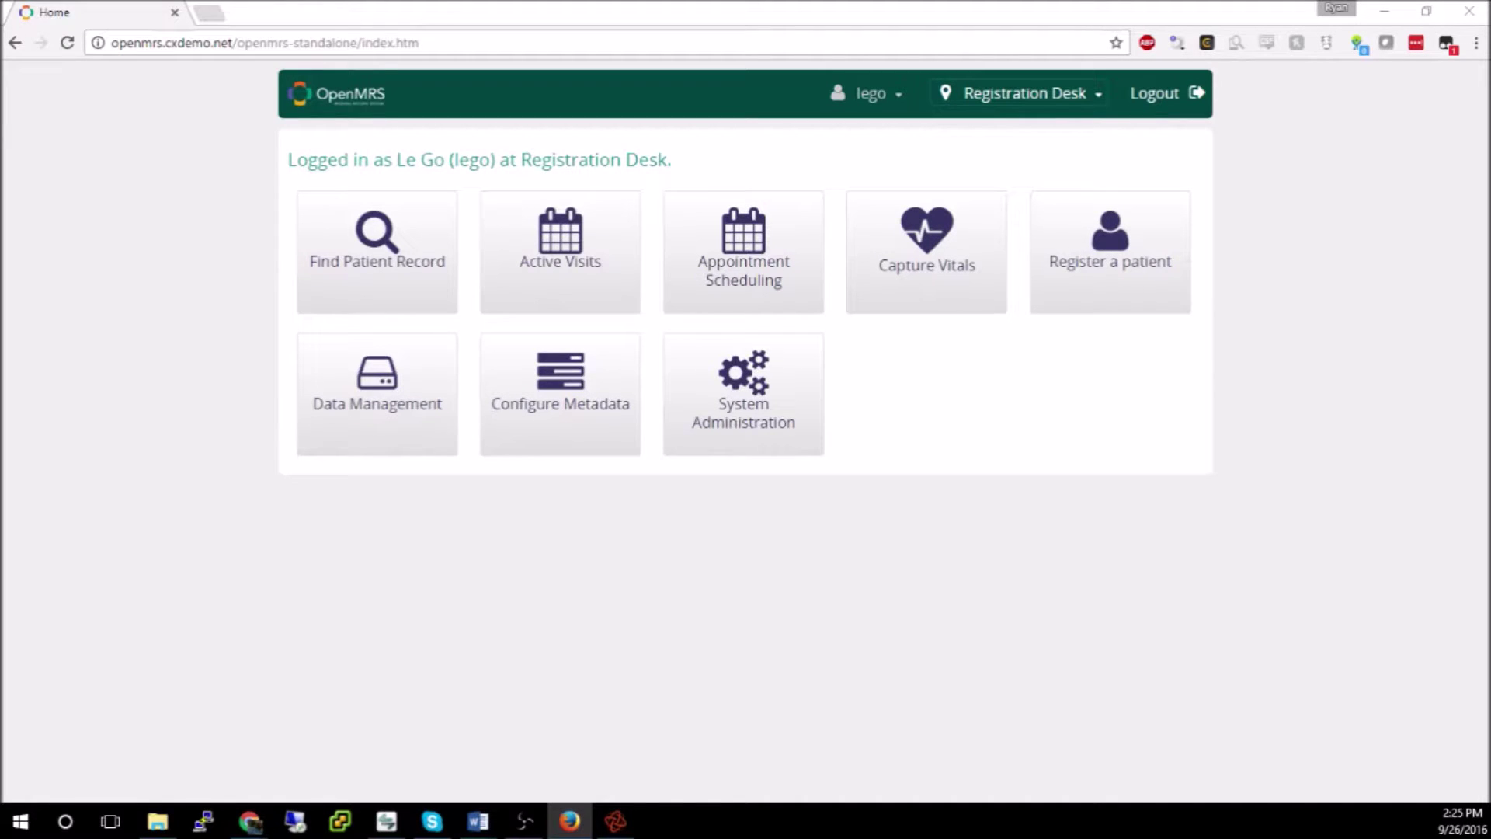
Step: Go to the Find Patient Record search
left_click(385, 257)
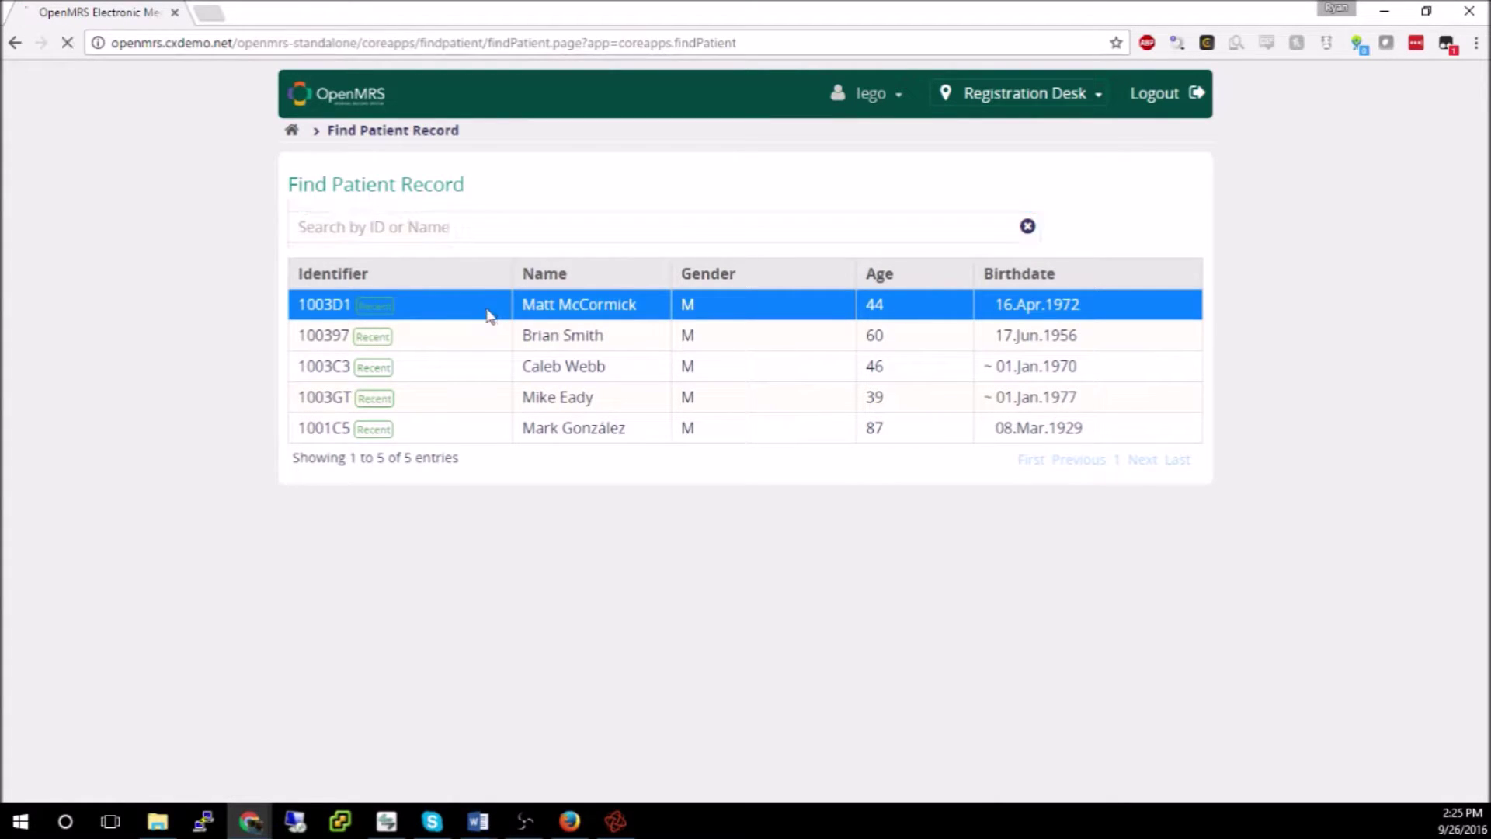
left_click(489, 315)
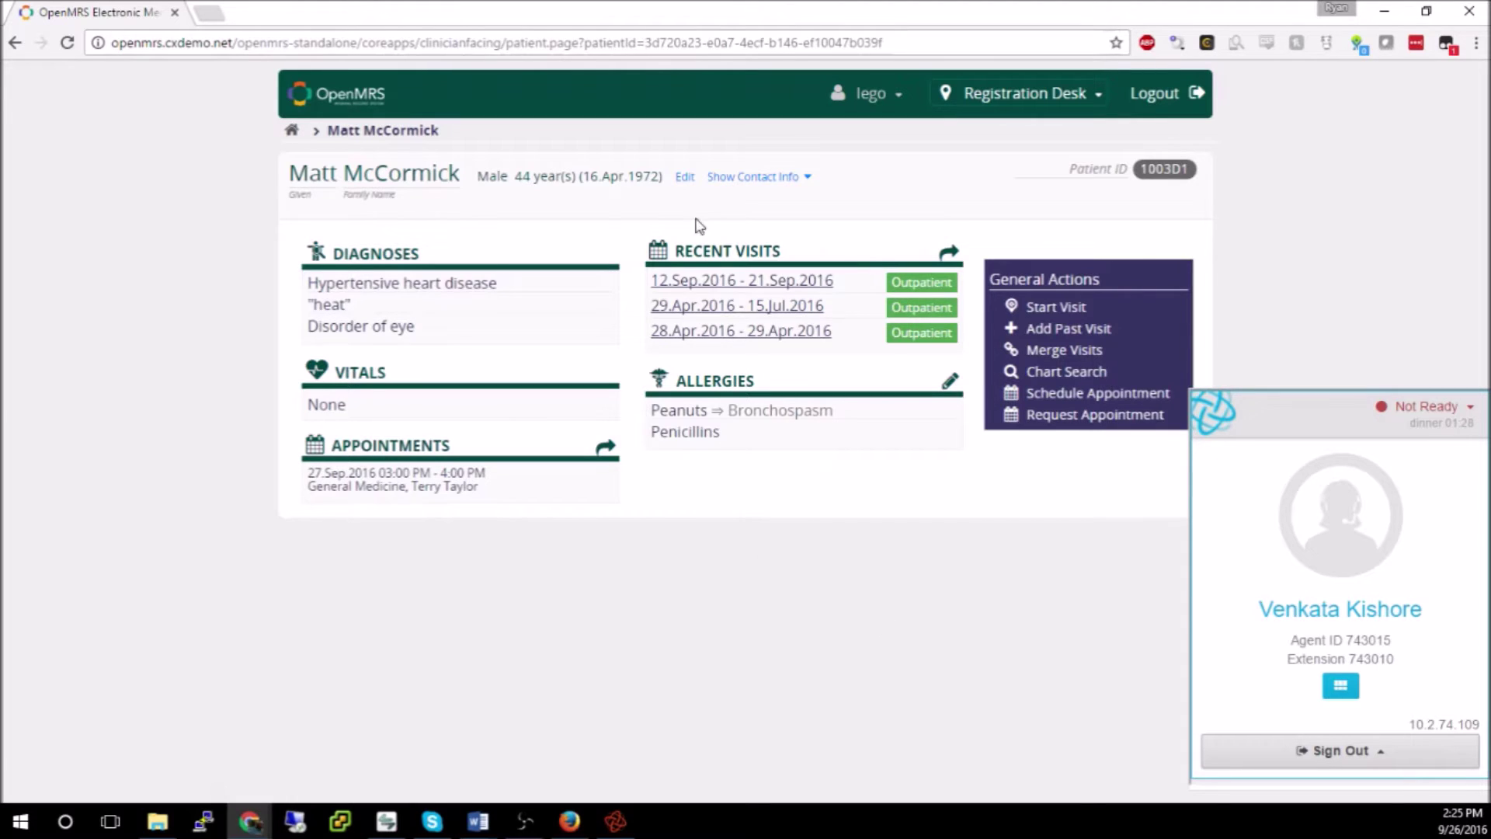
left_click(801, 187)
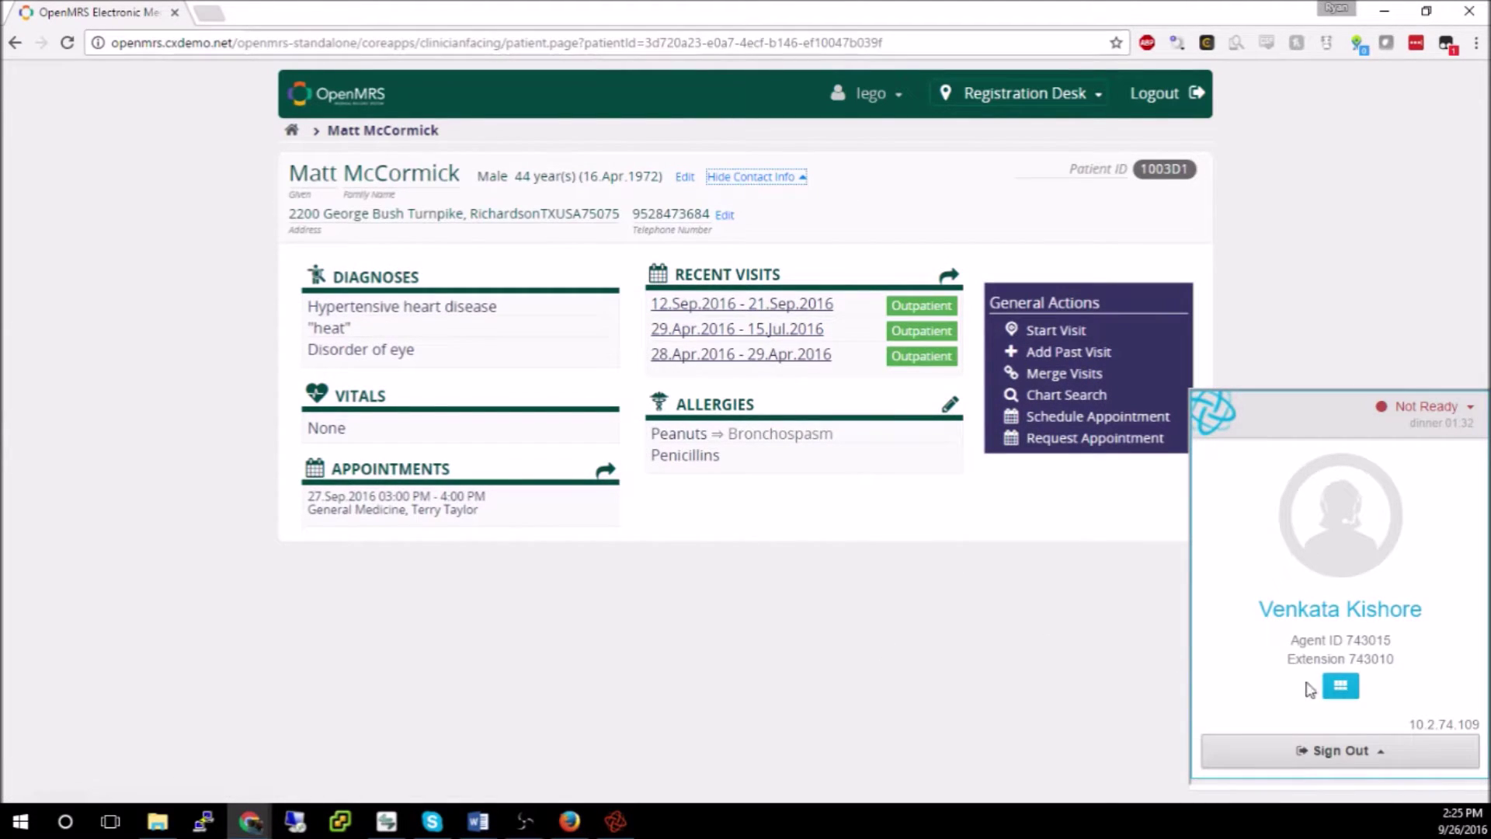
Step: Dial extension 749700 on the softphone and place the call
left_click(1340, 684)
left_click(1248, 638)
left_click(1247, 598)
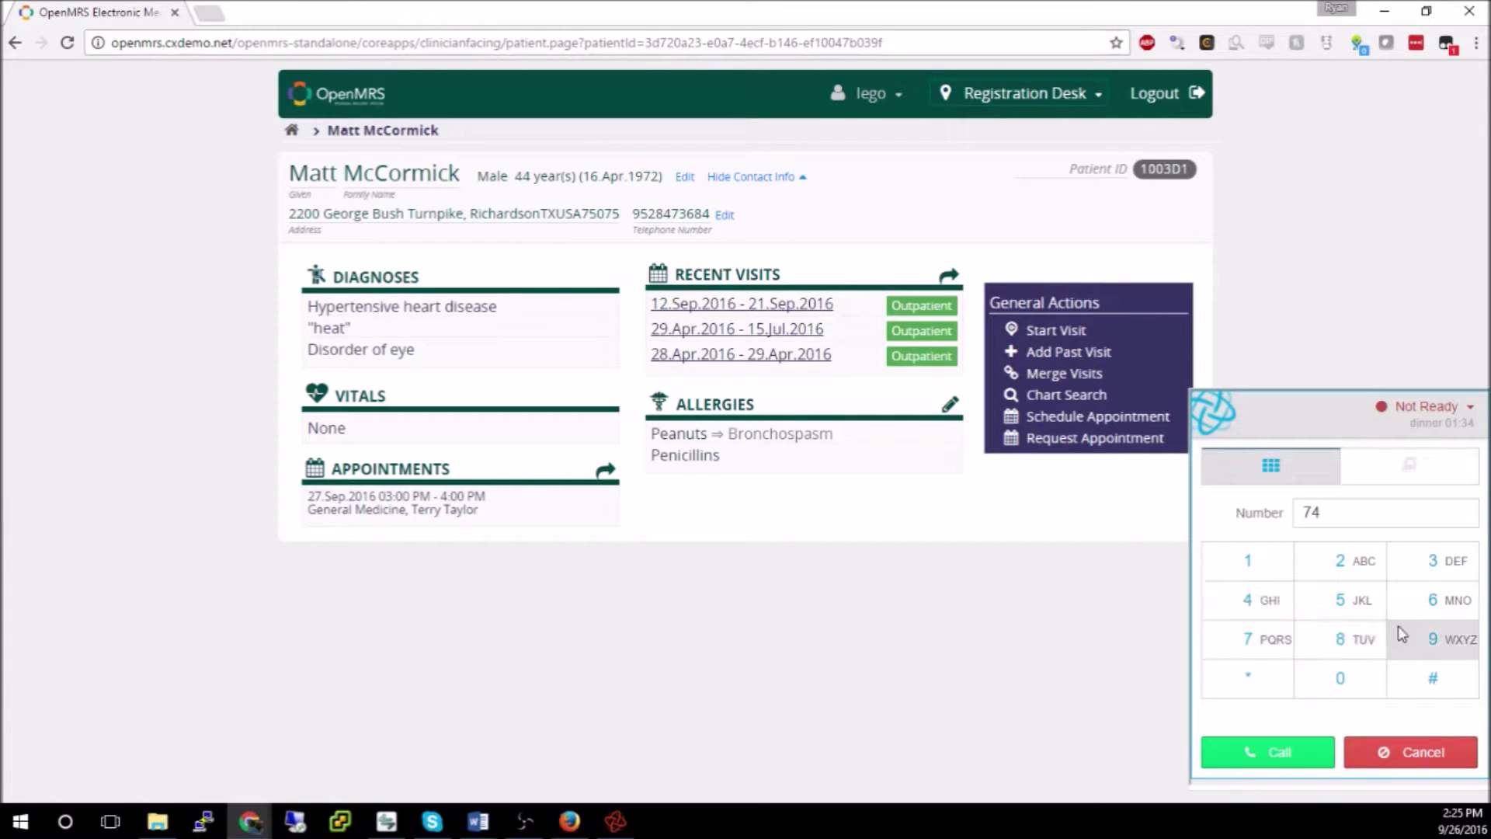
left_click(1433, 638)
left_click(1248, 638)
left_click(1341, 678)
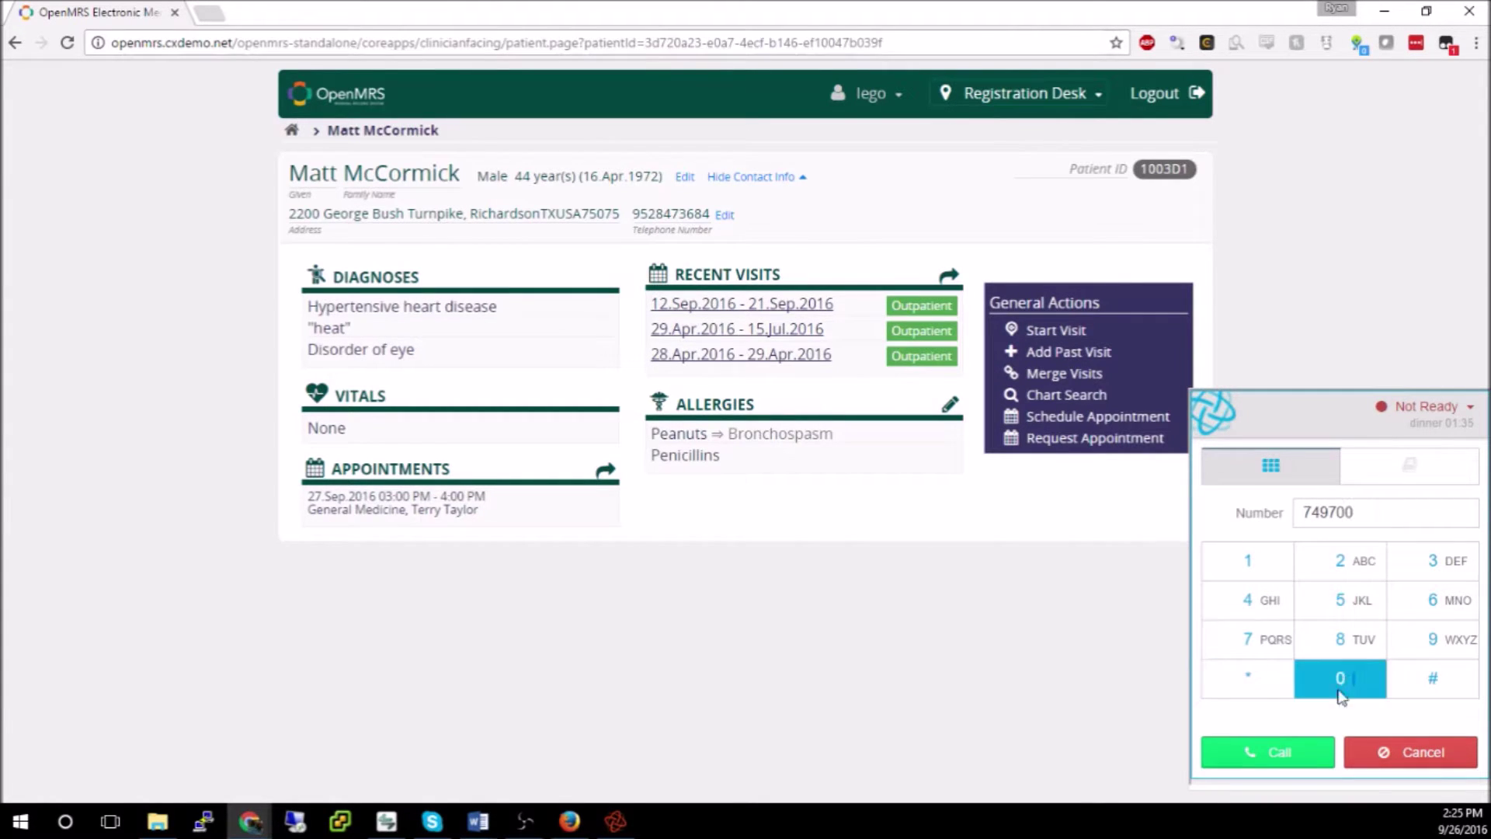
left_click(1293, 761)
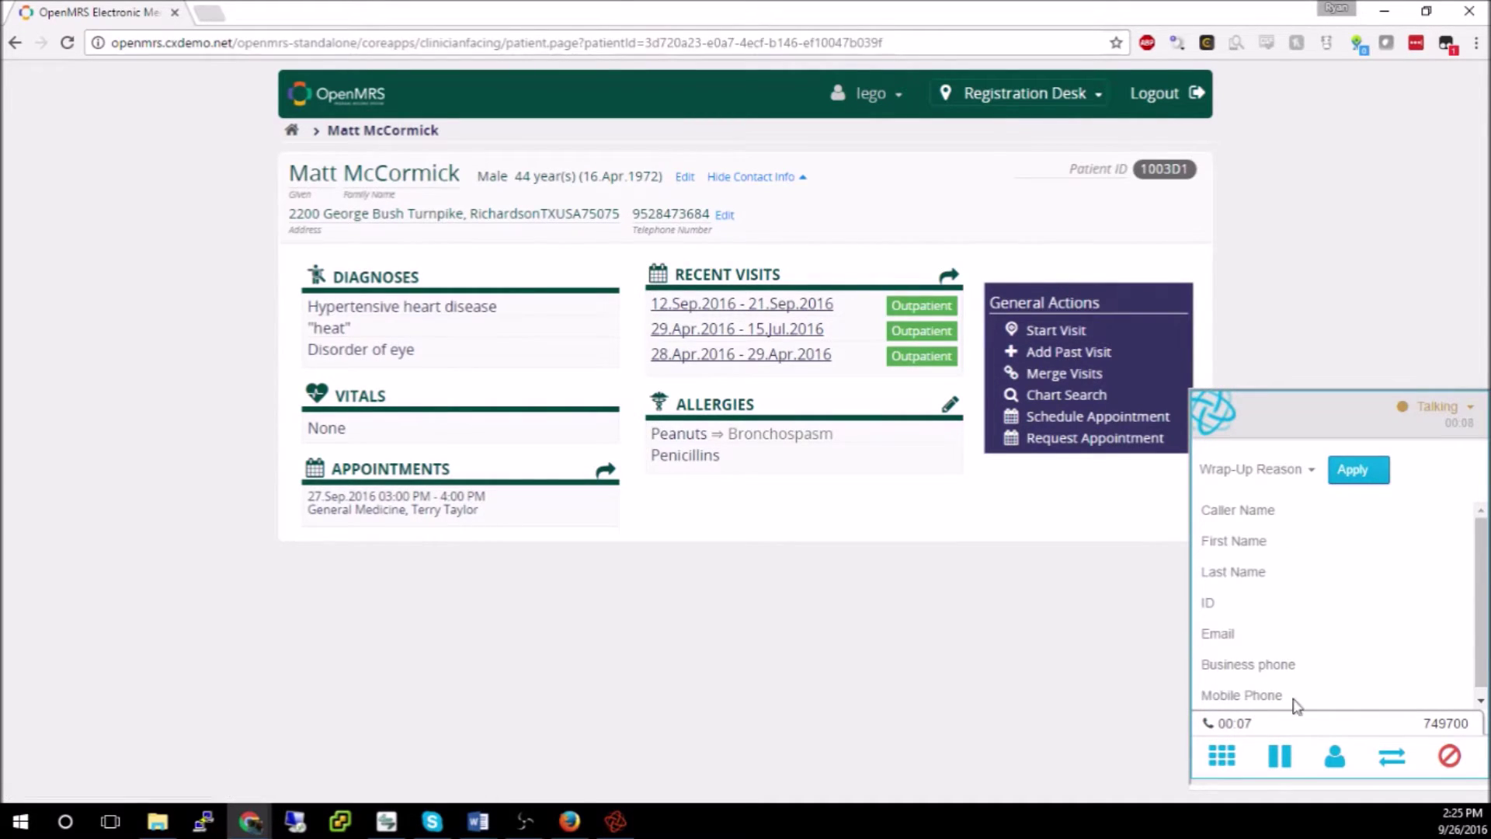
left_click(1223, 759)
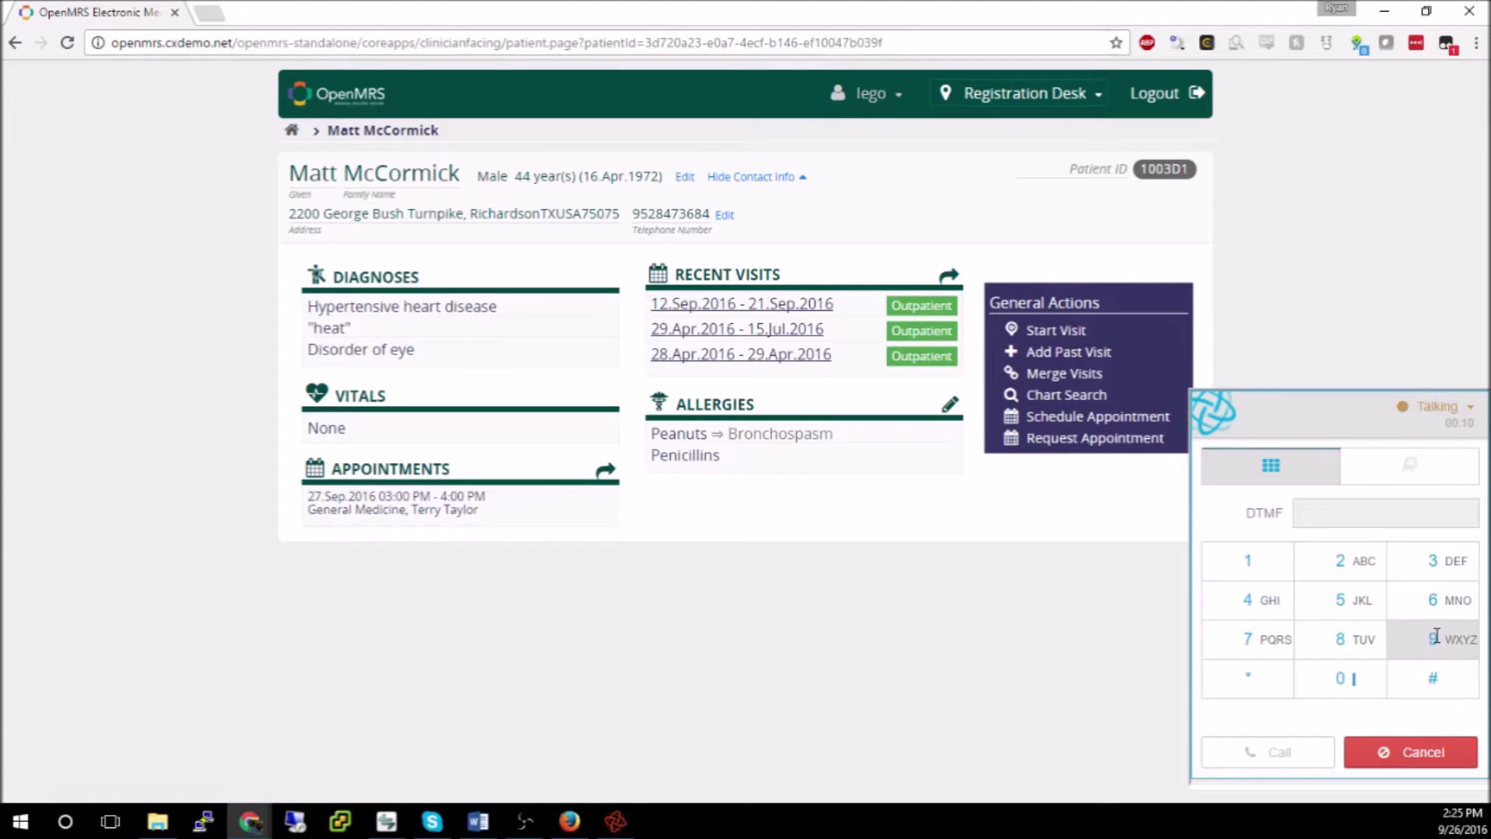
left_click(1434, 638)
left_click(1339, 599)
left_click(1340, 560)
left_click(1339, 638)
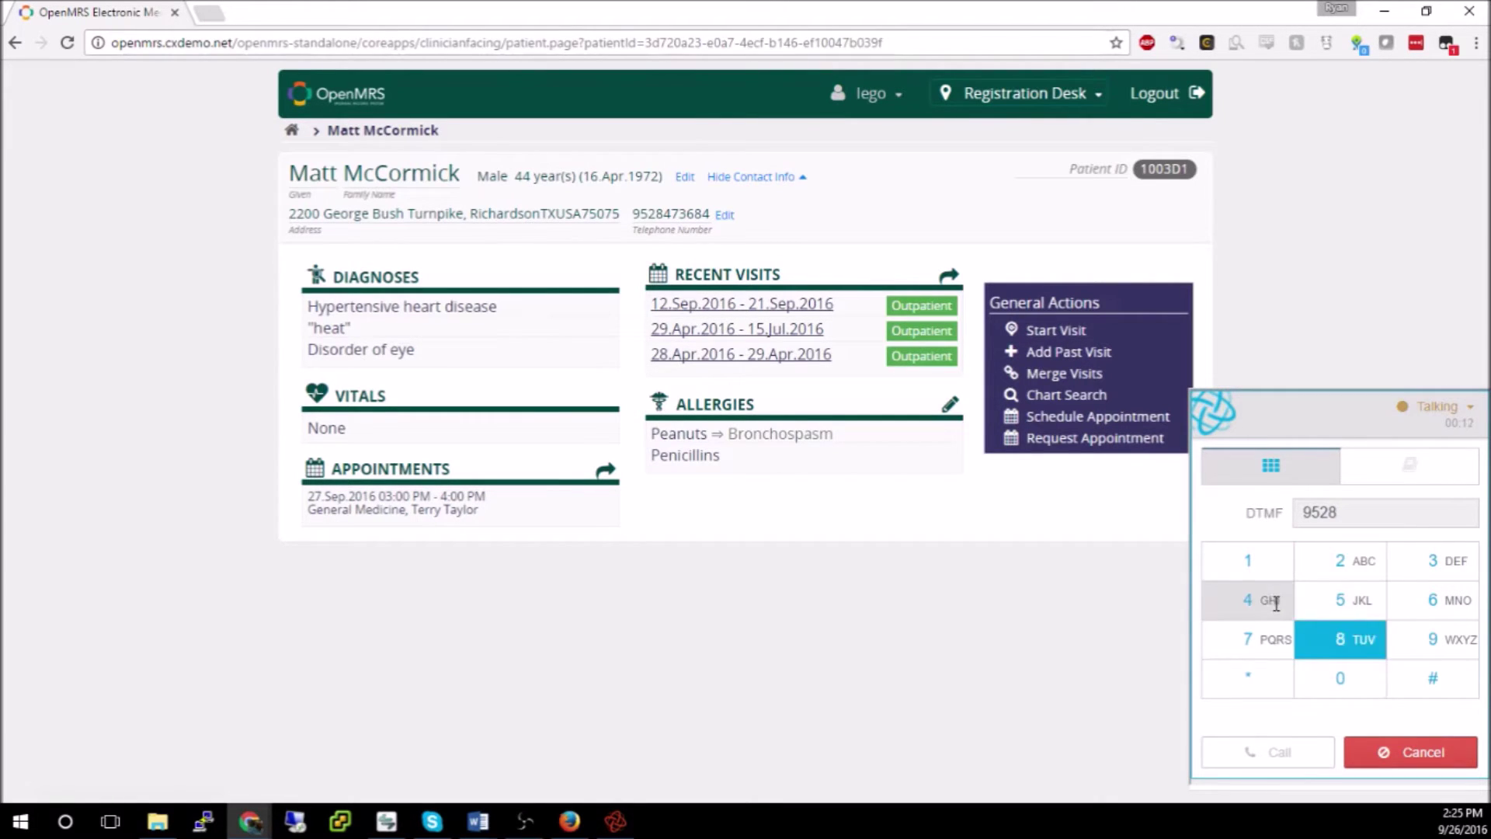
left_click(1248, 599)
left_click(1247, 639)
left_click(1433, 561)
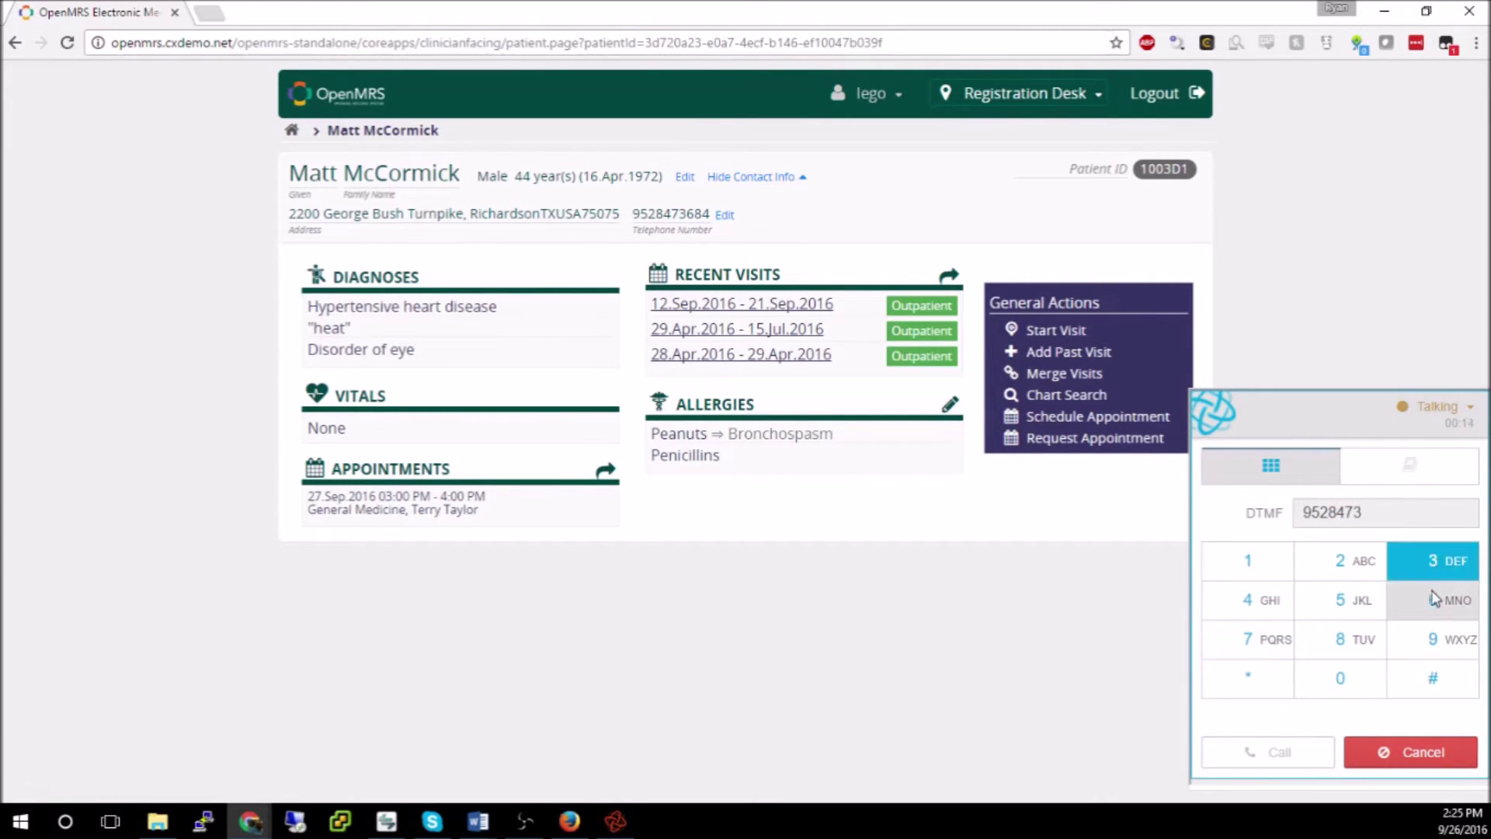
left_click(1434, 599)
left_click(1341, 639)
left_click(1248, 599)
left_click(1433, 676)
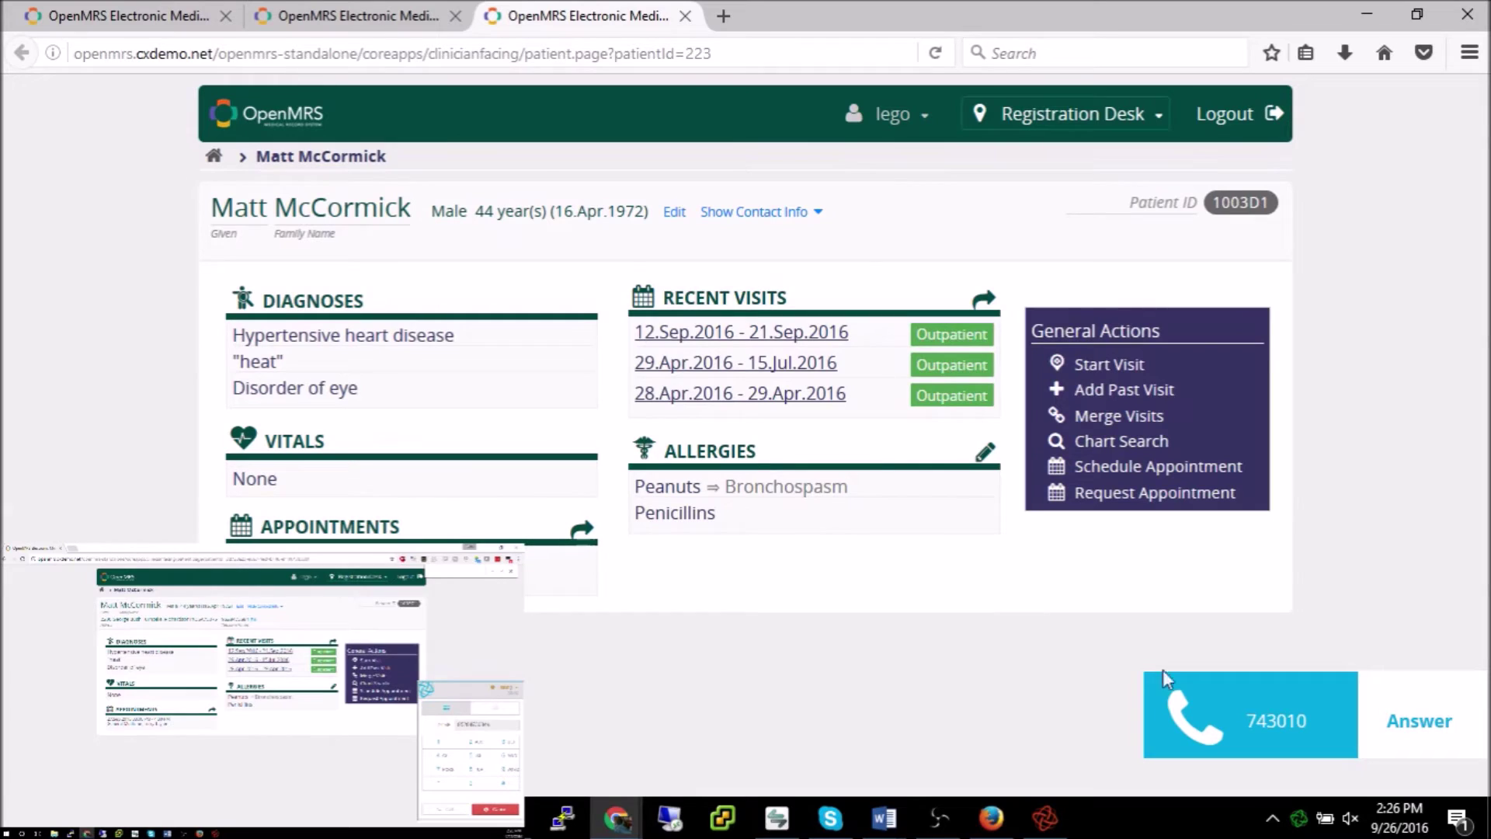
Step: Answer the incoming call from 743010 and dismiss the call panel to view the chart
left_click(1221, 713)
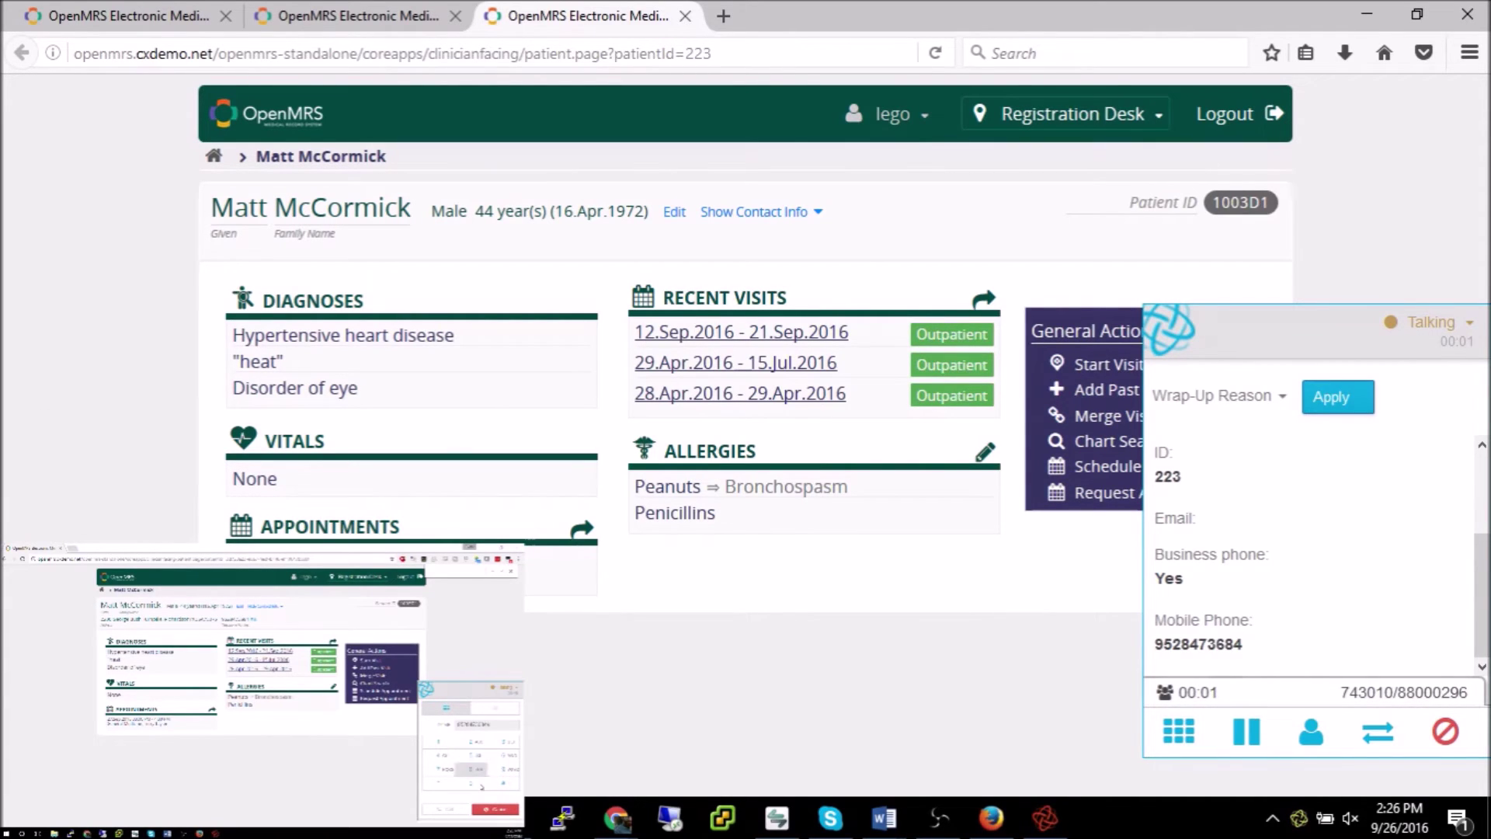
left_click(804, 705)
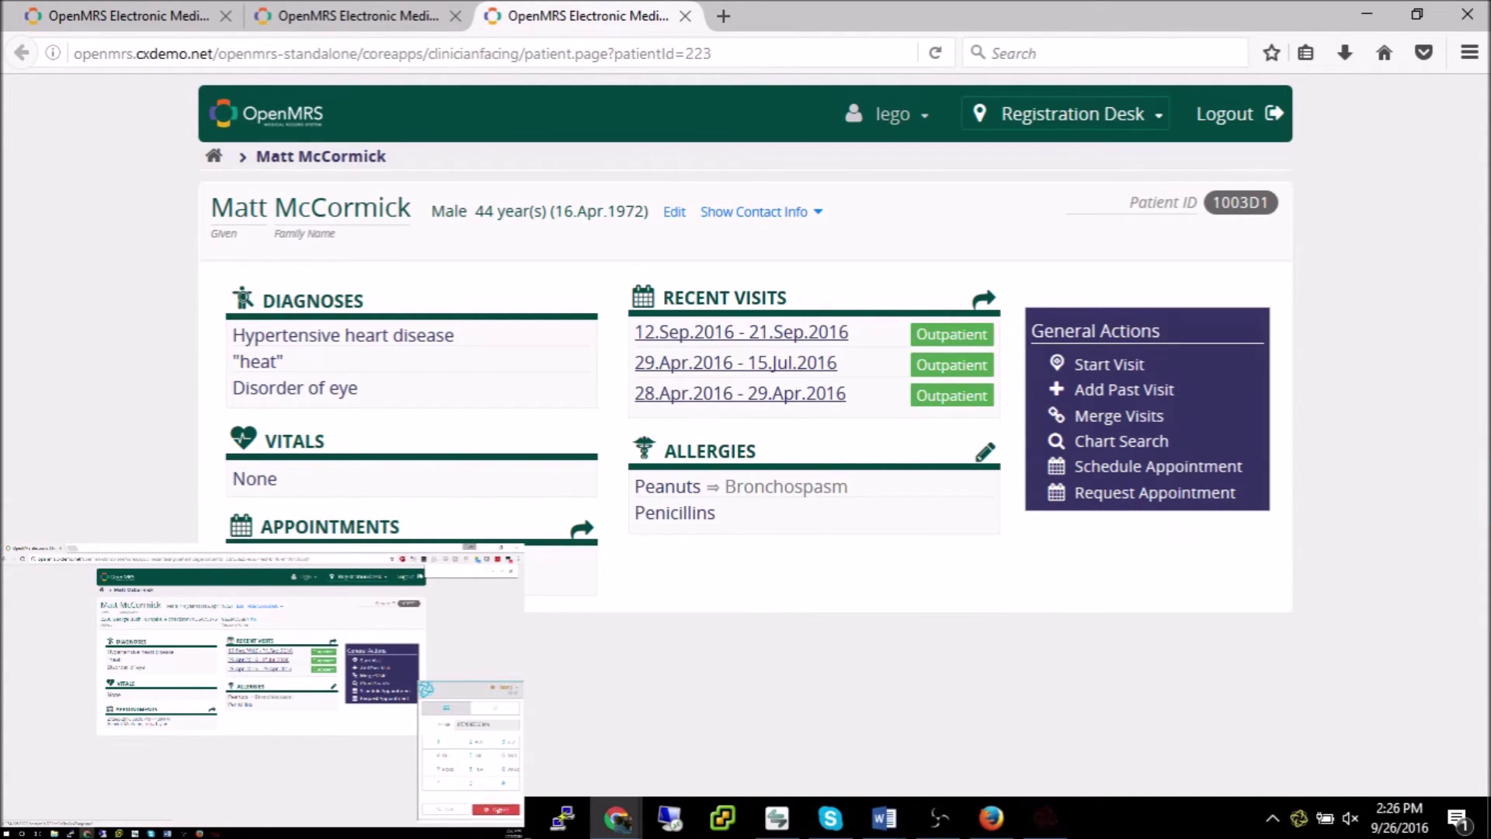